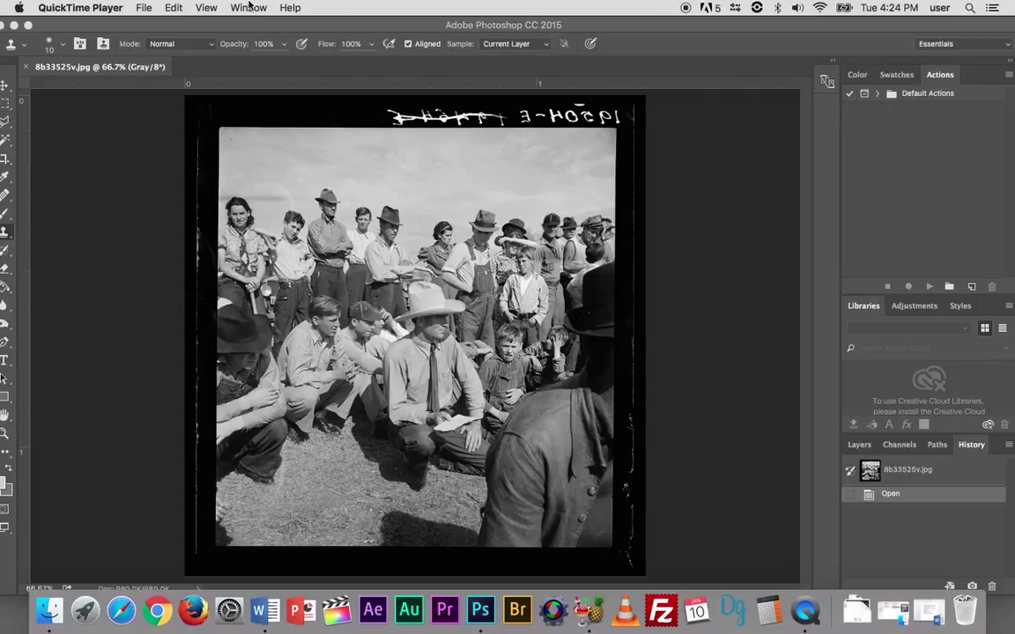
- Switch to Photoshop, where the grayscale photo 8b33525v.jpg is open
left_click(345, 29)
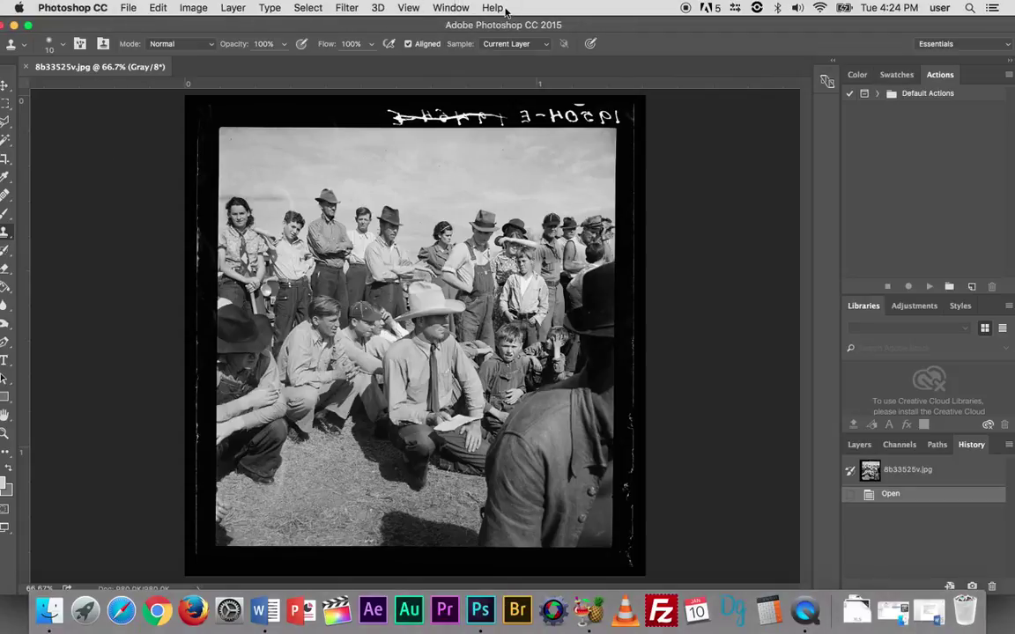
left_click(455, 11)
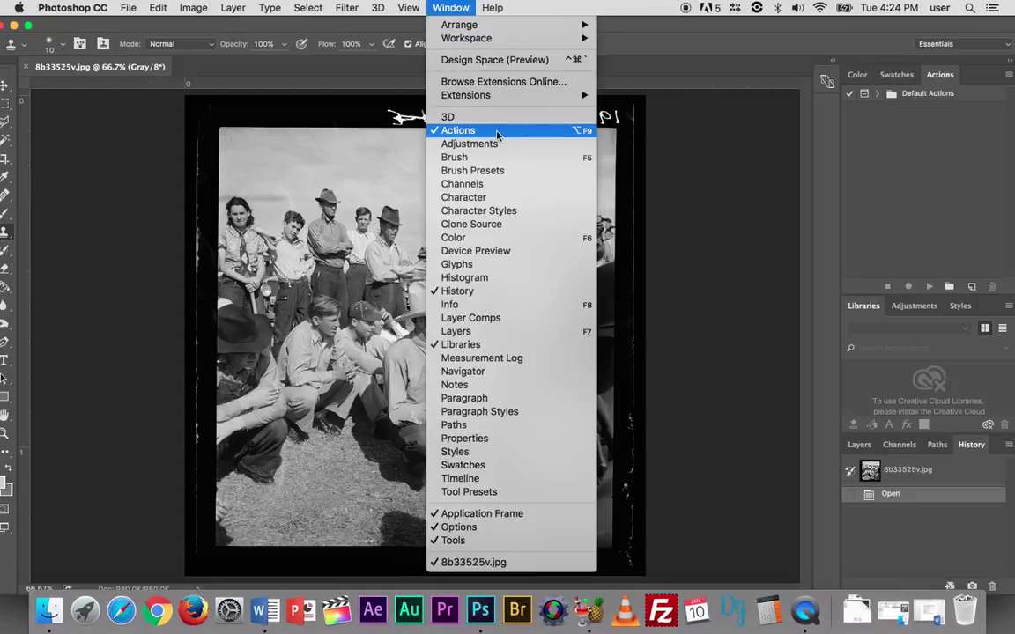
left_click(727, 150)
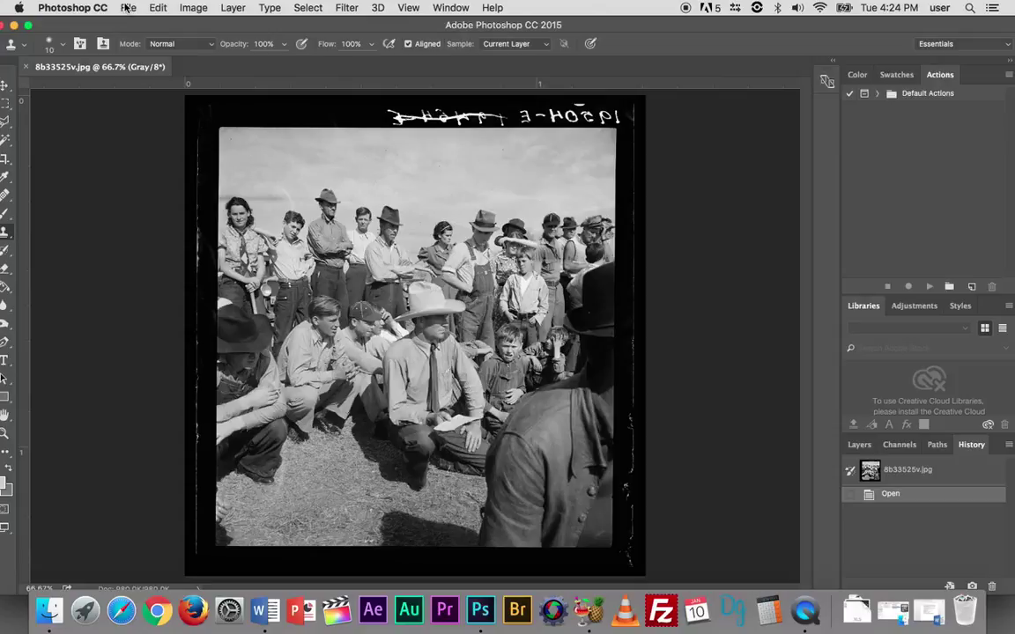
left_click(196, 8)
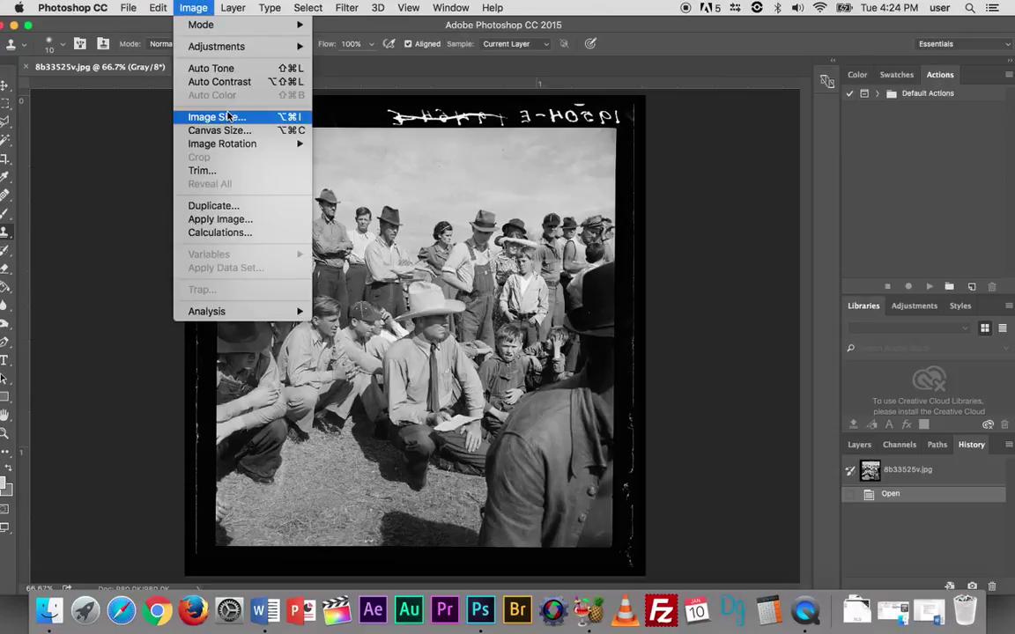
left_click(227, 116)
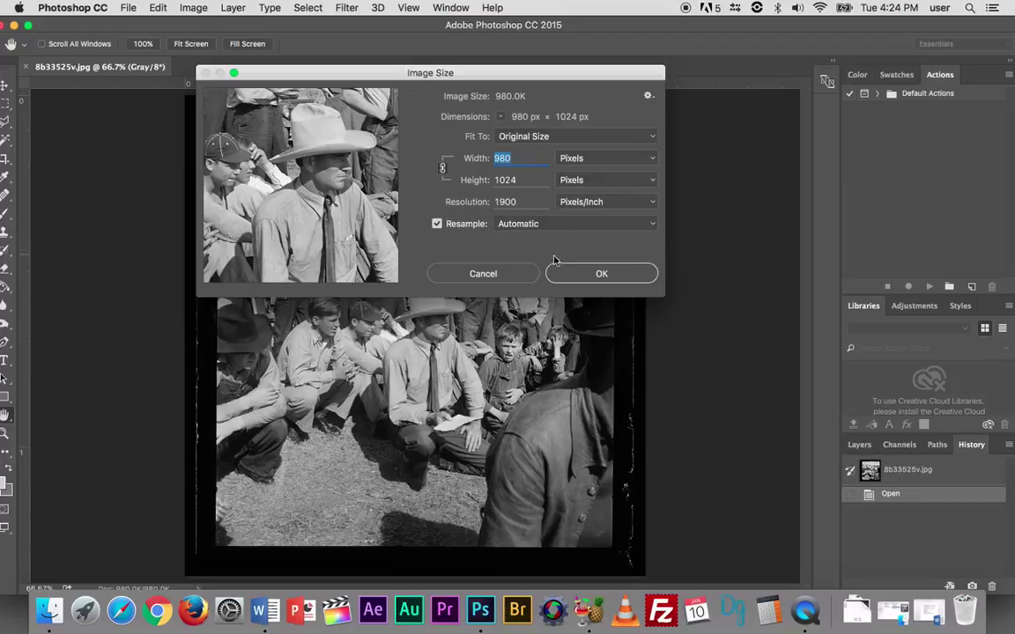
left_click(516, 273)
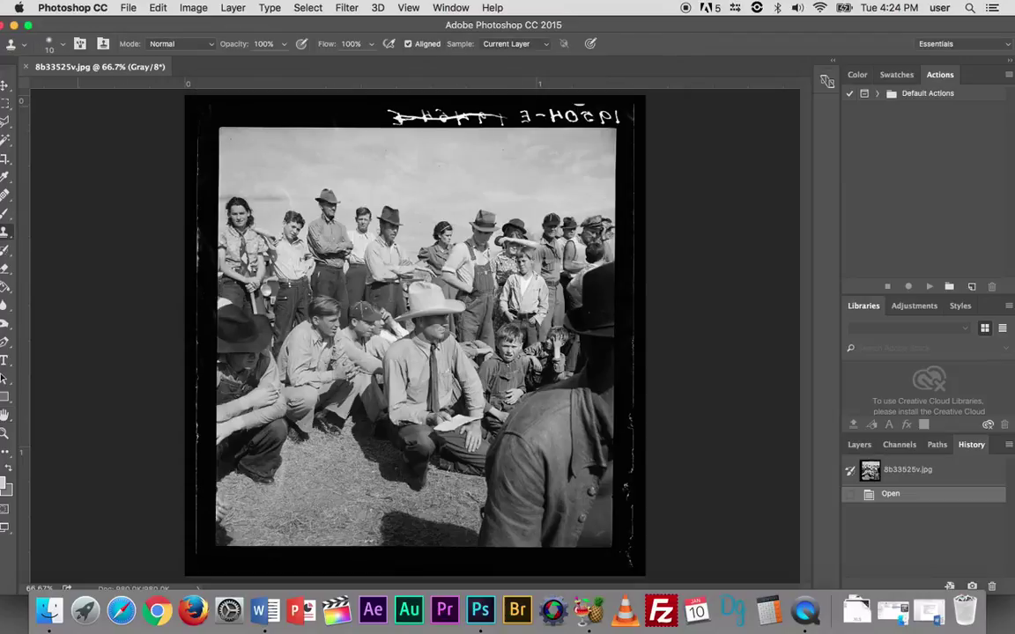
left_click(126, 8)
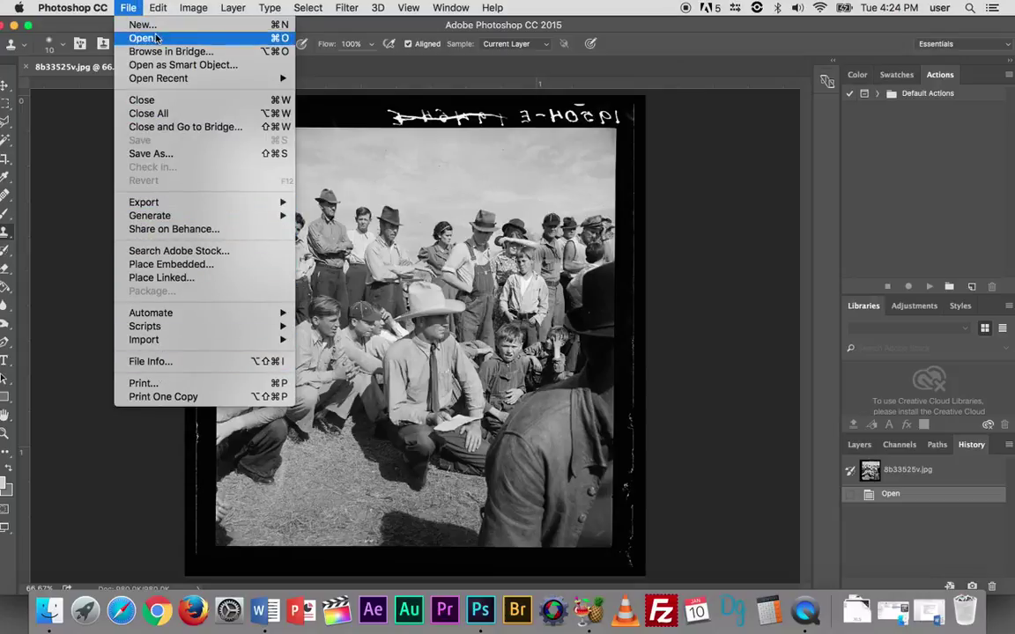
mouse_move(158, 8)
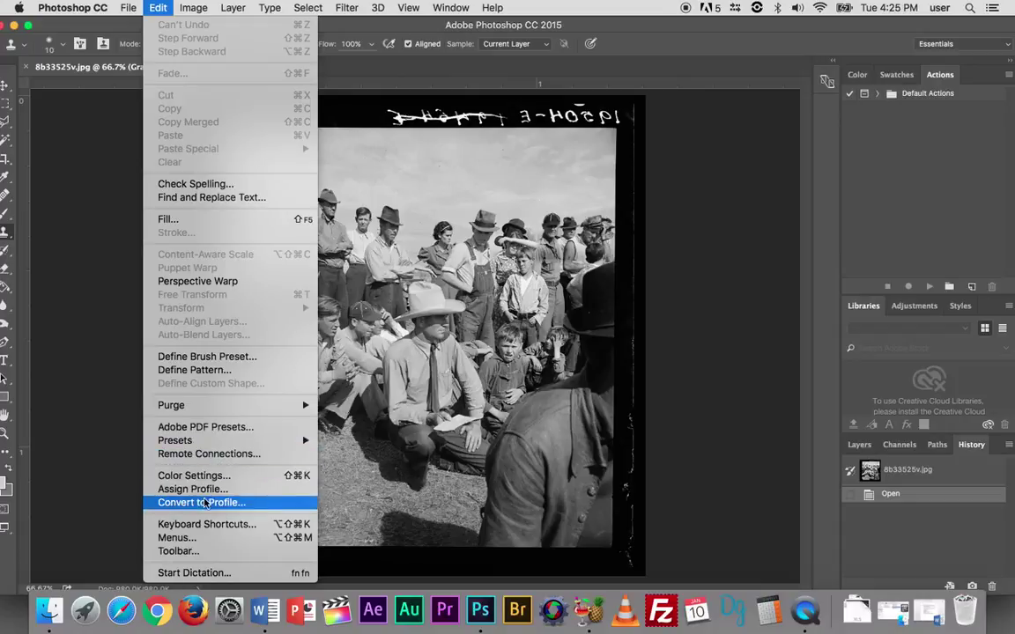
left_click(199, 501)
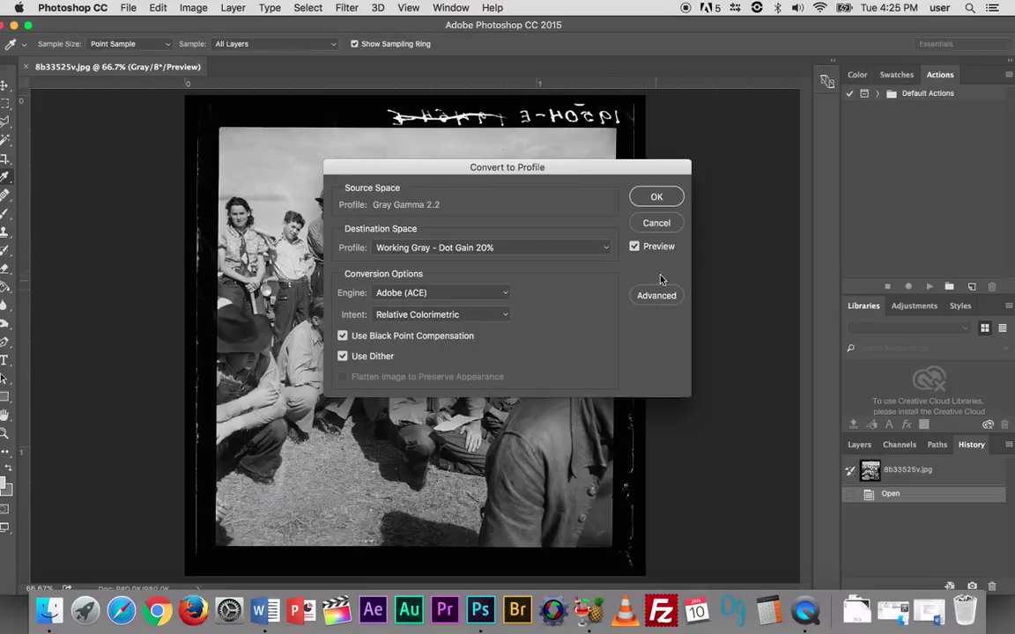
left_click(657, 224)
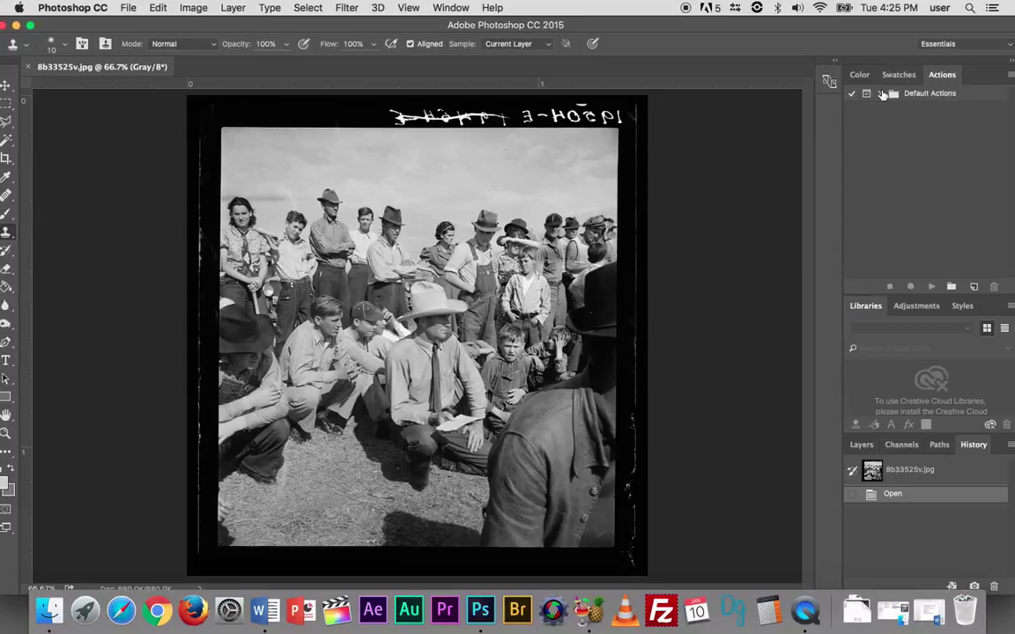
- Expand and collapse Default Actions, then open the Actions panel menu to reach New Action
left_click(879, 94)
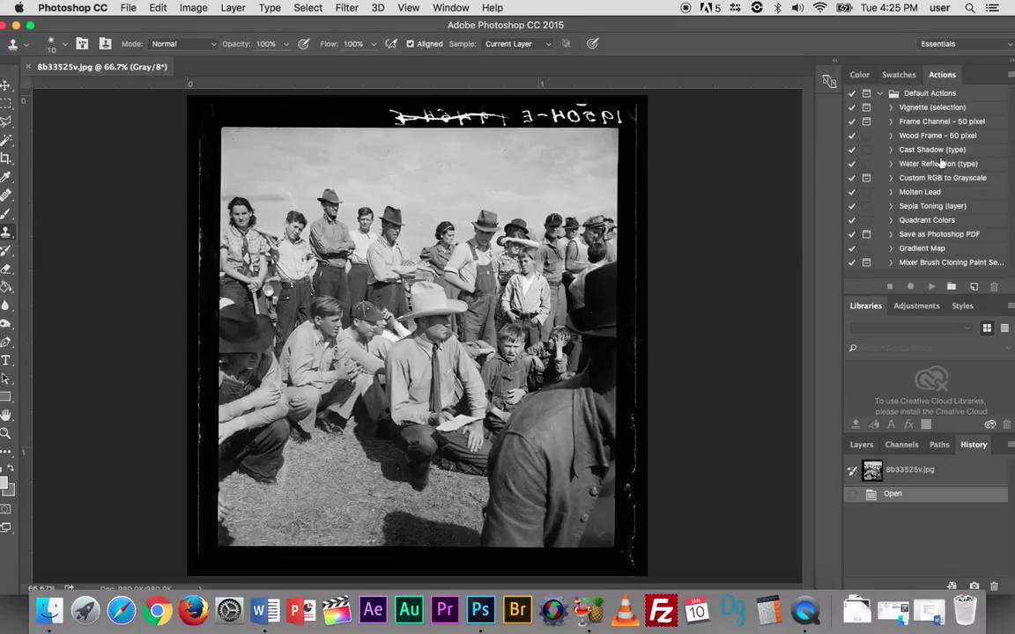
left_click(880, 93)
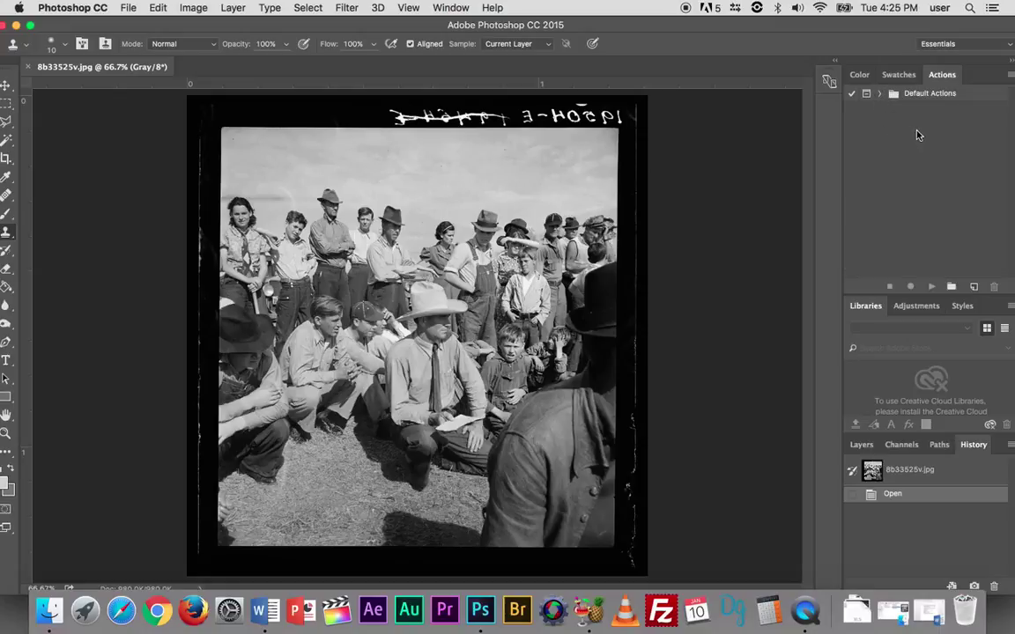
left_click(1010, 78)
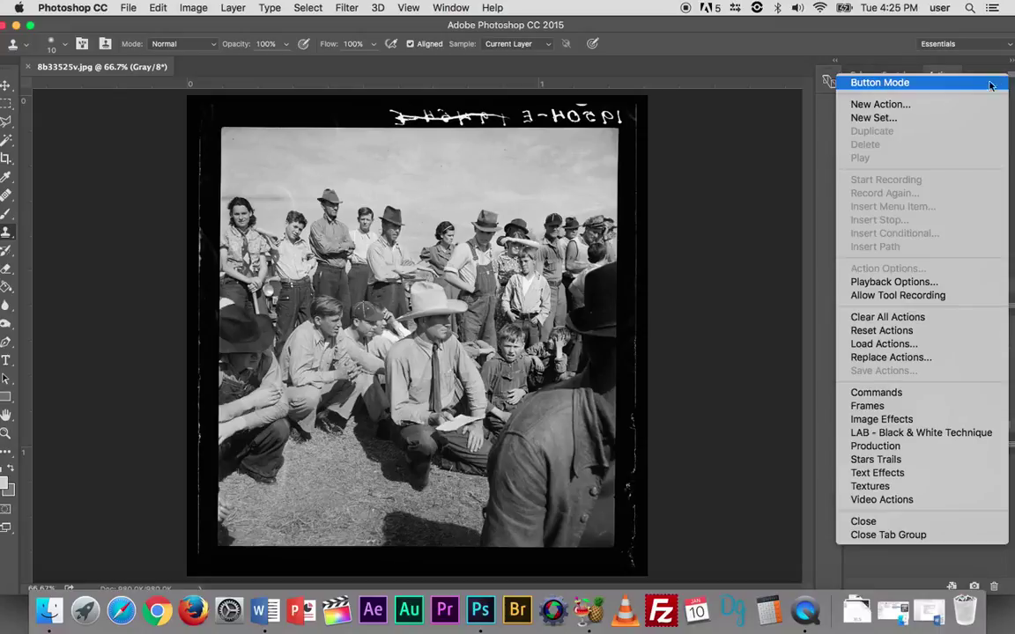
left_click(1010, 79)
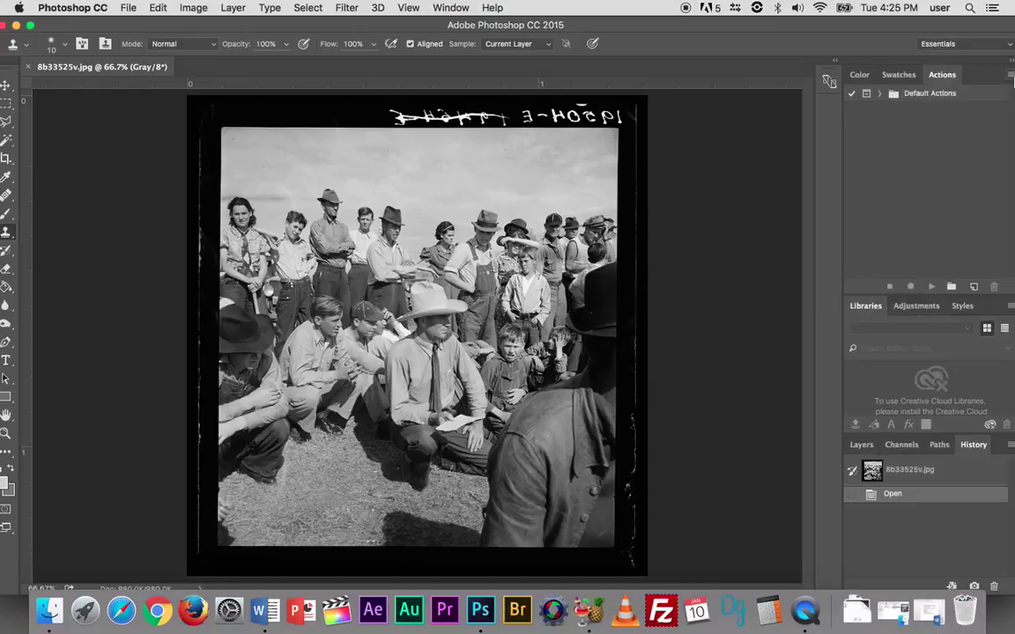
left_click(1012, 79)
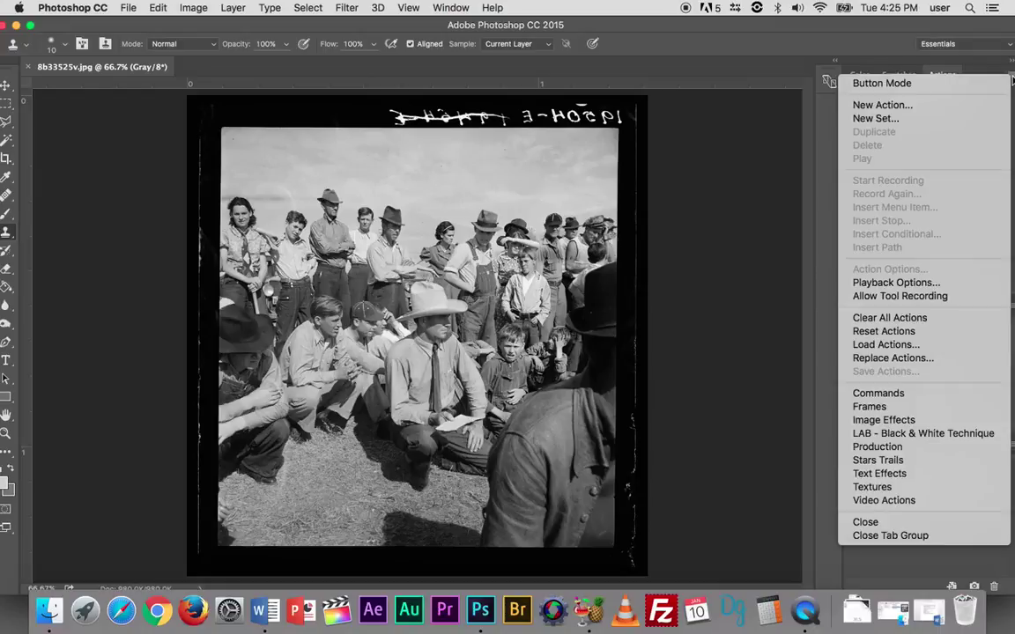
- Add a new action named 'Shafter Resize Image' with a Red label and begin recording
left_click(892, 106)
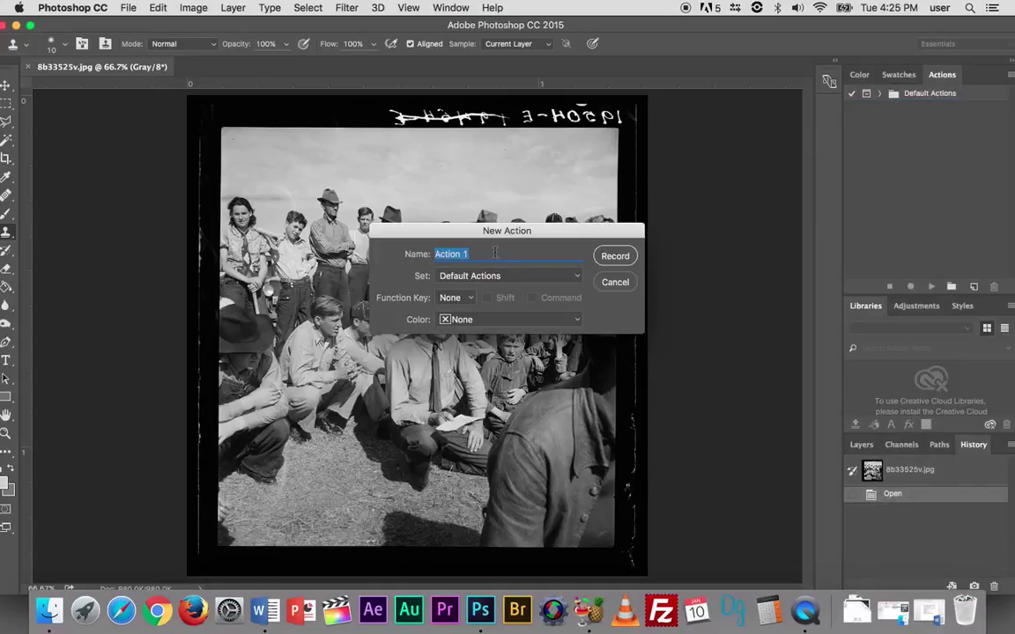
type("Shafter Resize Image")
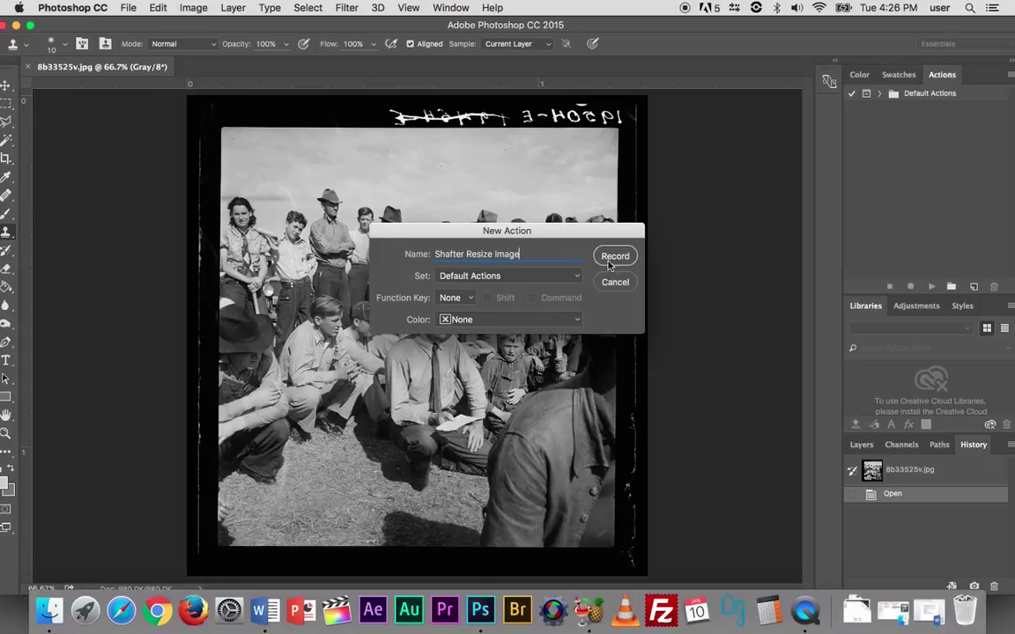
left_click(579, 320)
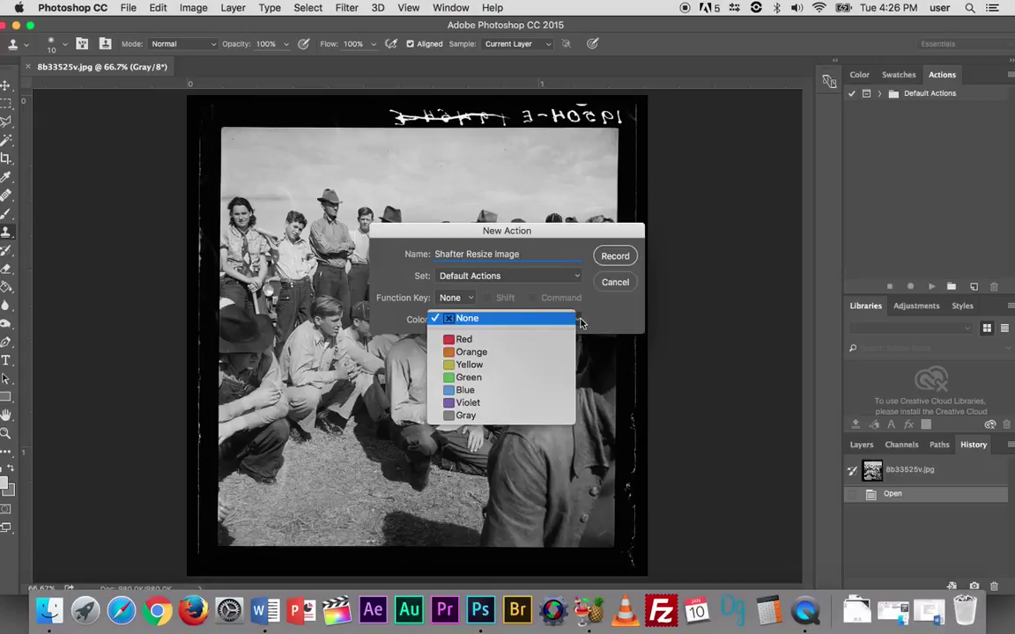
left_click(528, 339)
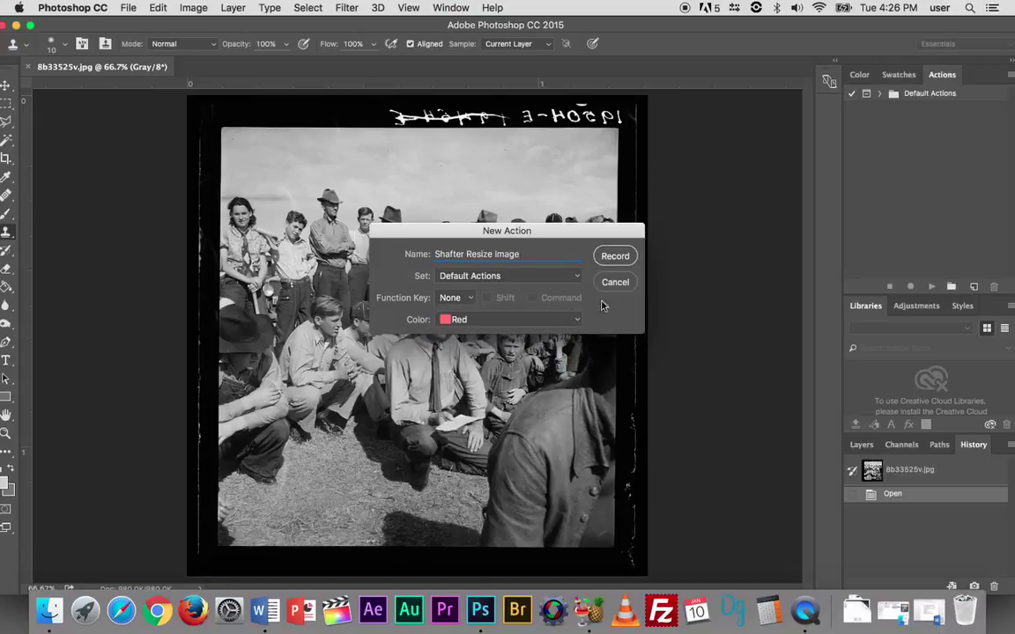
left_click(617, 256)
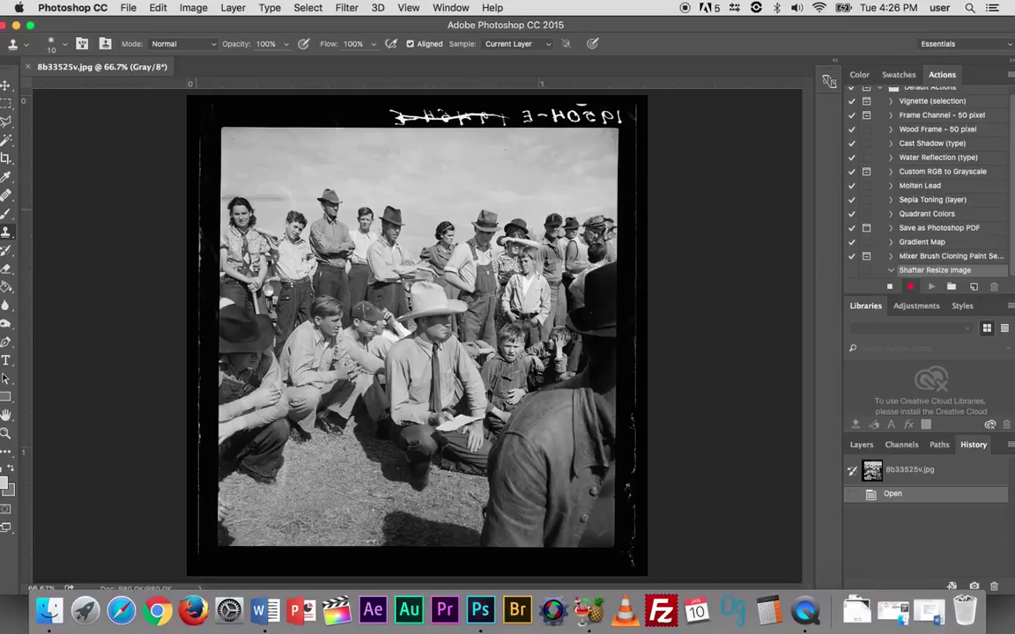
- Resize the image to 72 pixels/inch and 1080 px high, giving 1034 × 1080 px
left_click(194, 8)
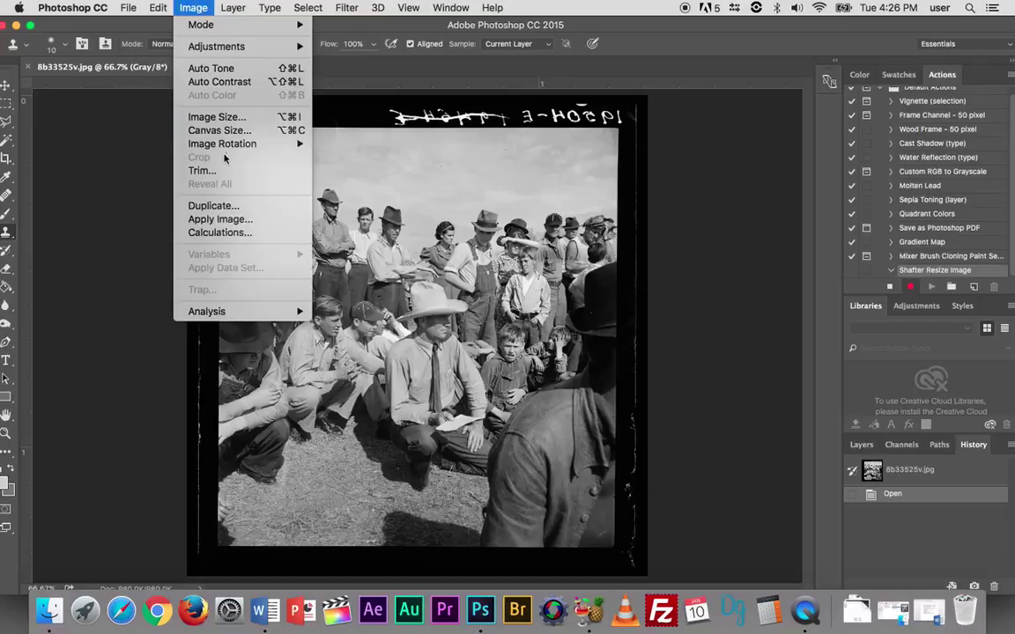
left_click(216, 117)
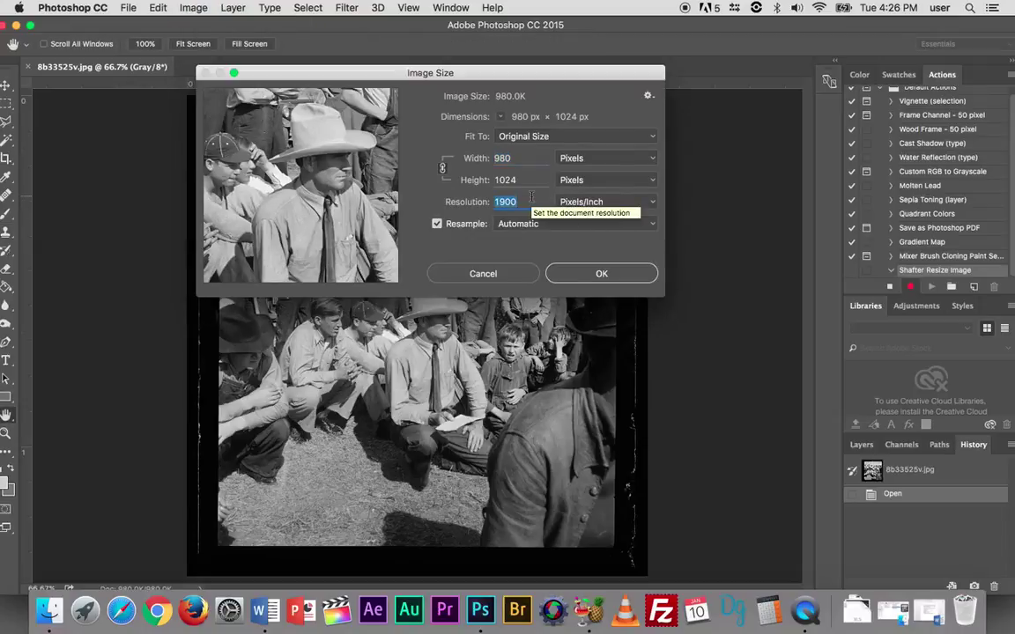
type("72")
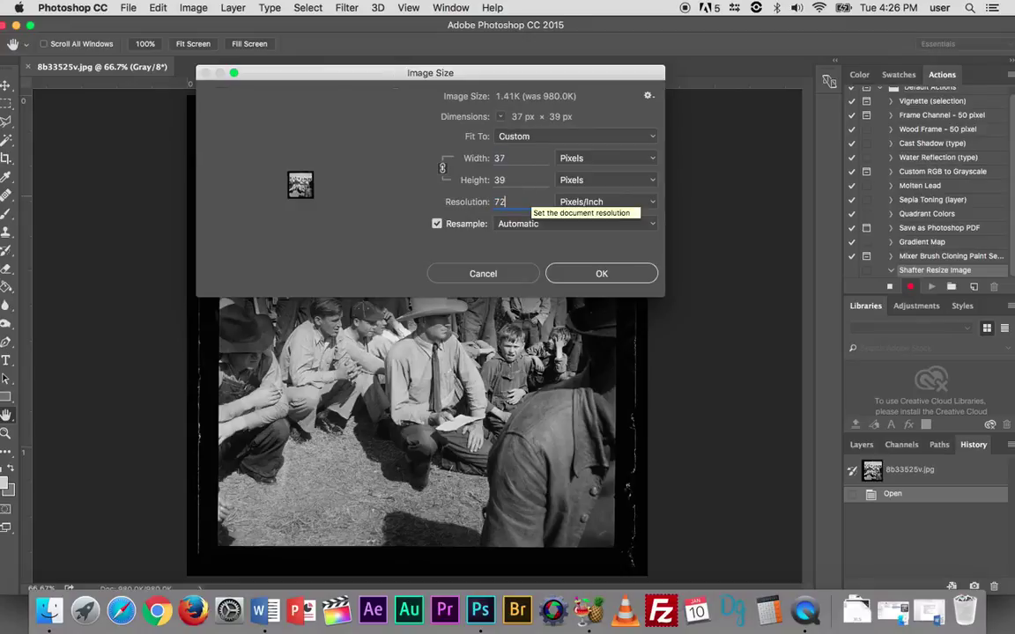
left_click(526, 180)
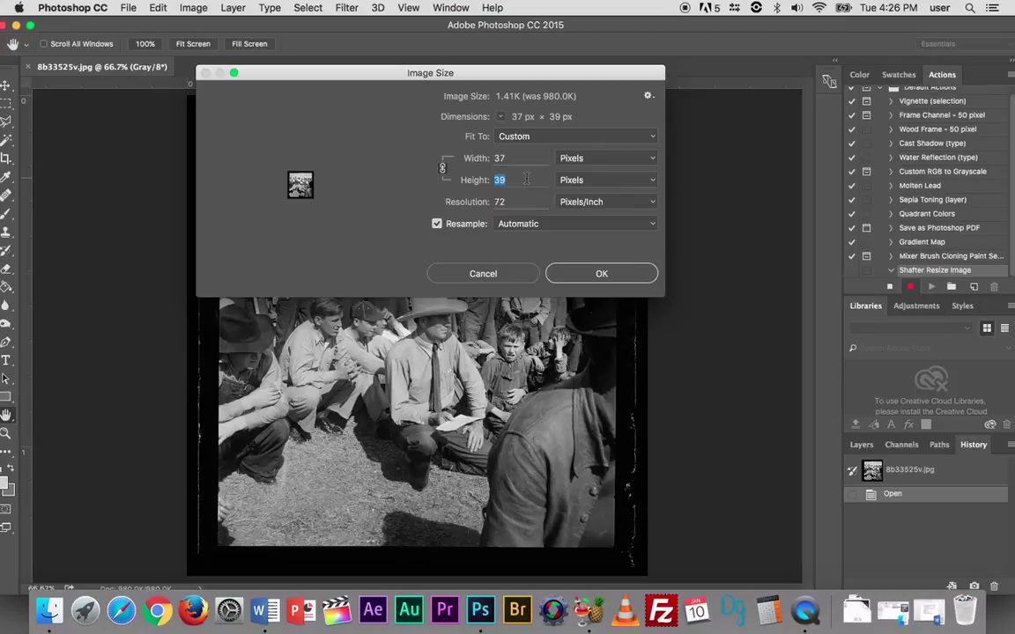
type("1")
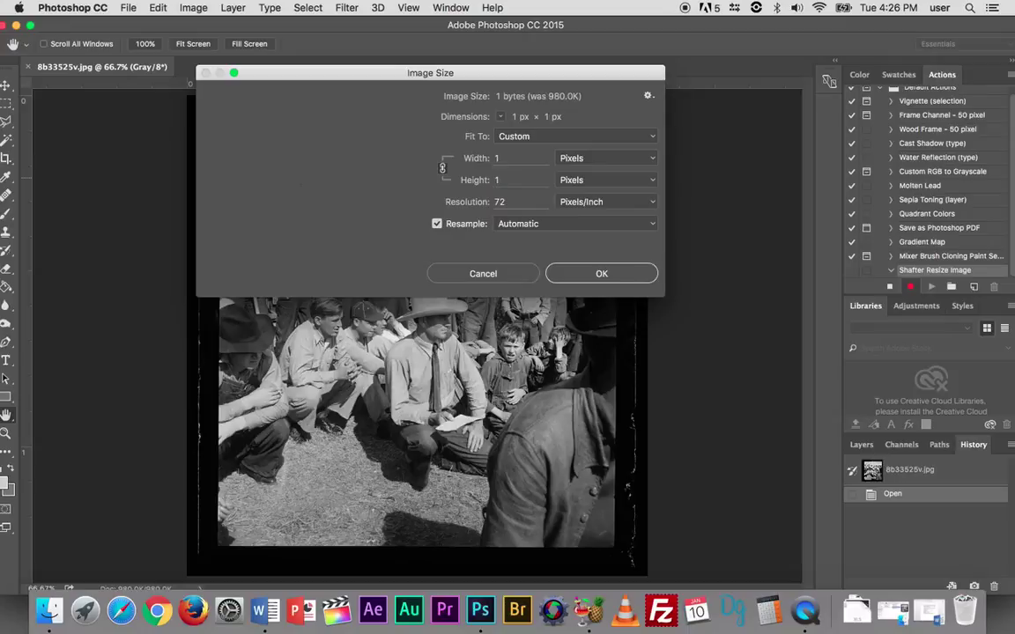
type("080")
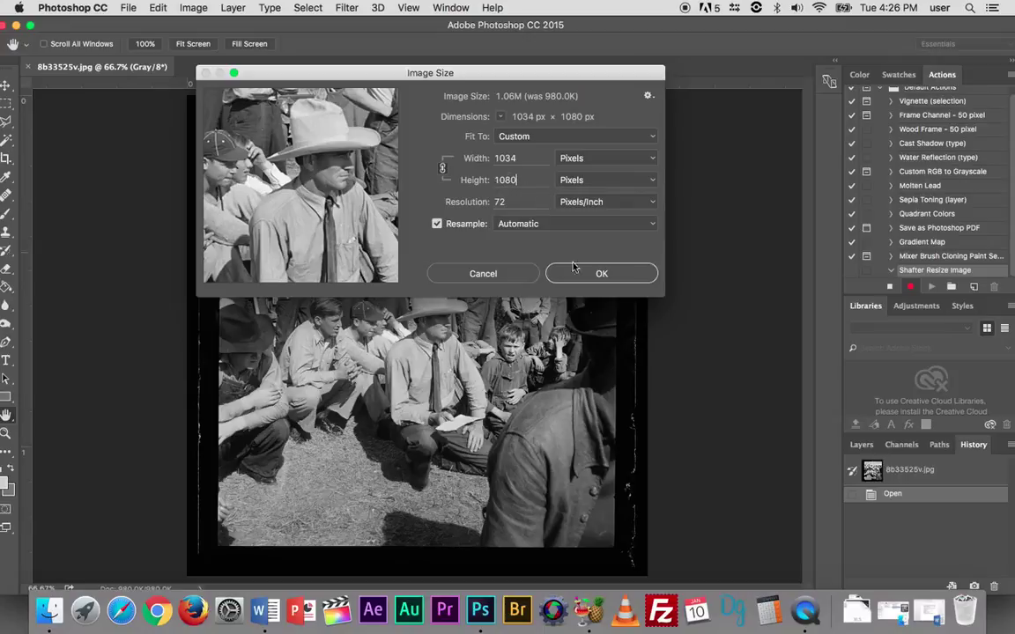
left_click(600, 273)
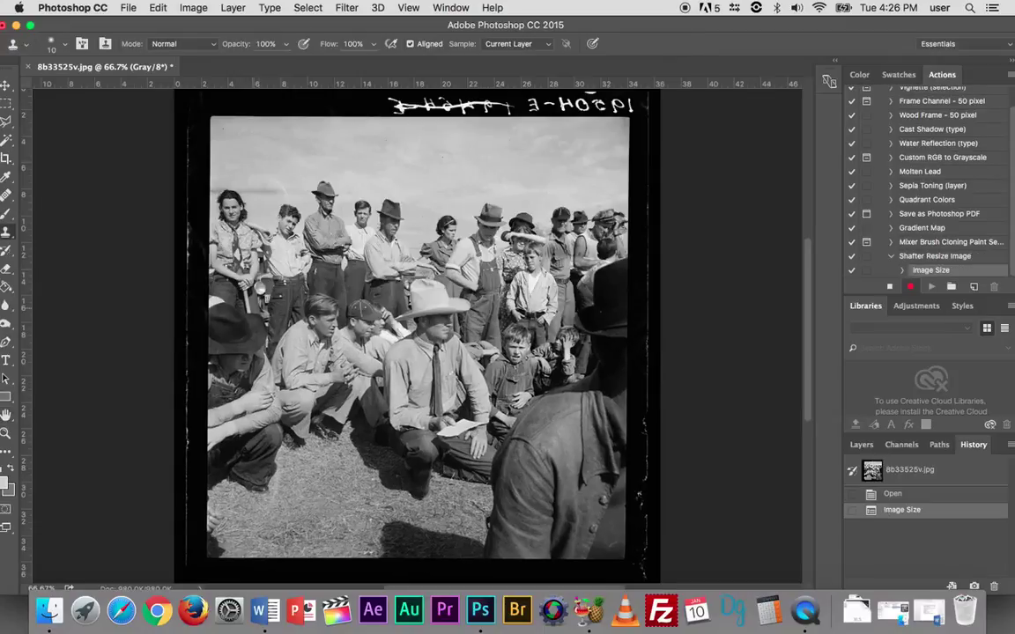
scroll(414, 335, "down", 5)
scroll(414, 335, "up", 6)
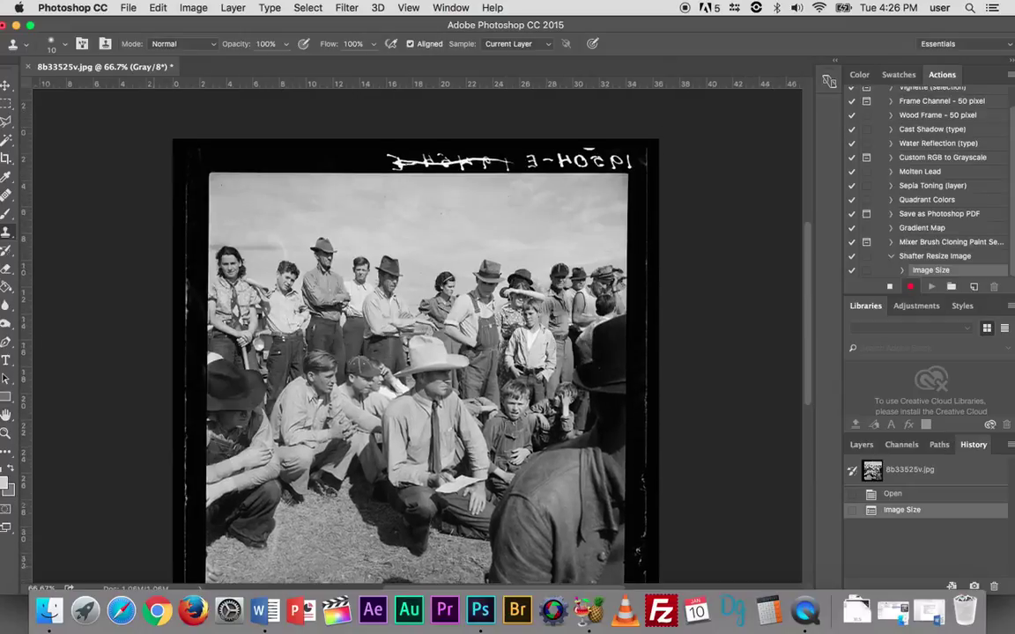
scroll(414, 335, "down", 2)
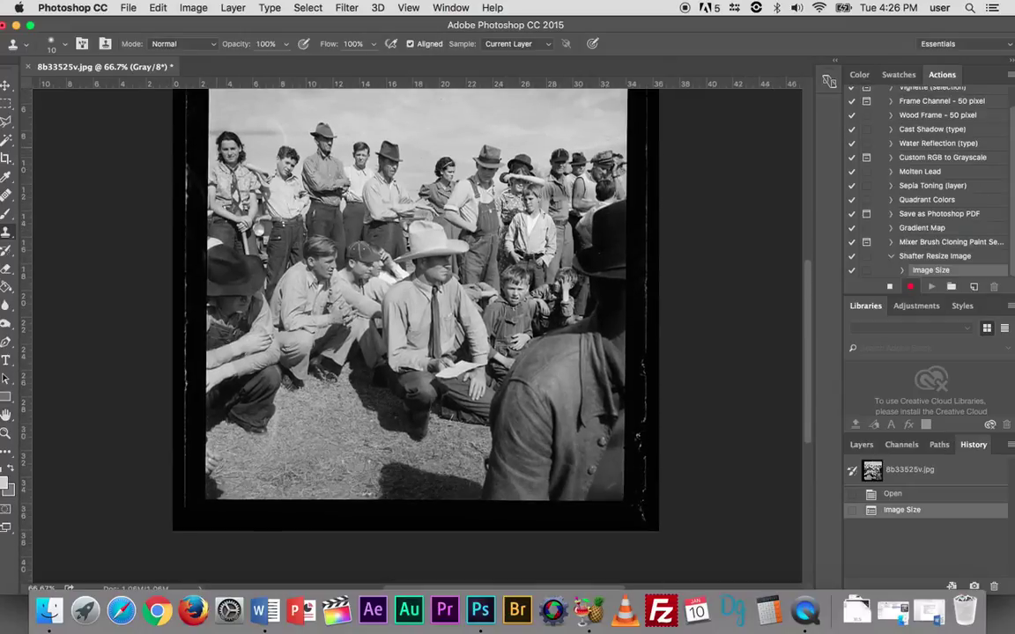
- Use Edit > Convert to Profile with destination Working RGB - sRGB IEC61966-2.1
left_click(128, 8)
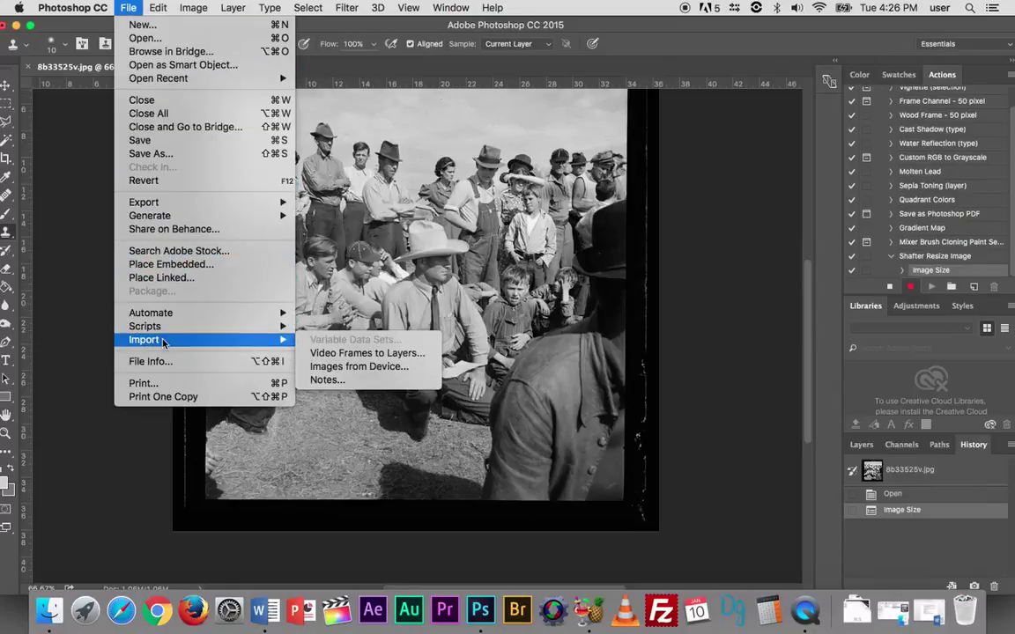
mouse_move(190, 5)
mouse_move(159, 10)
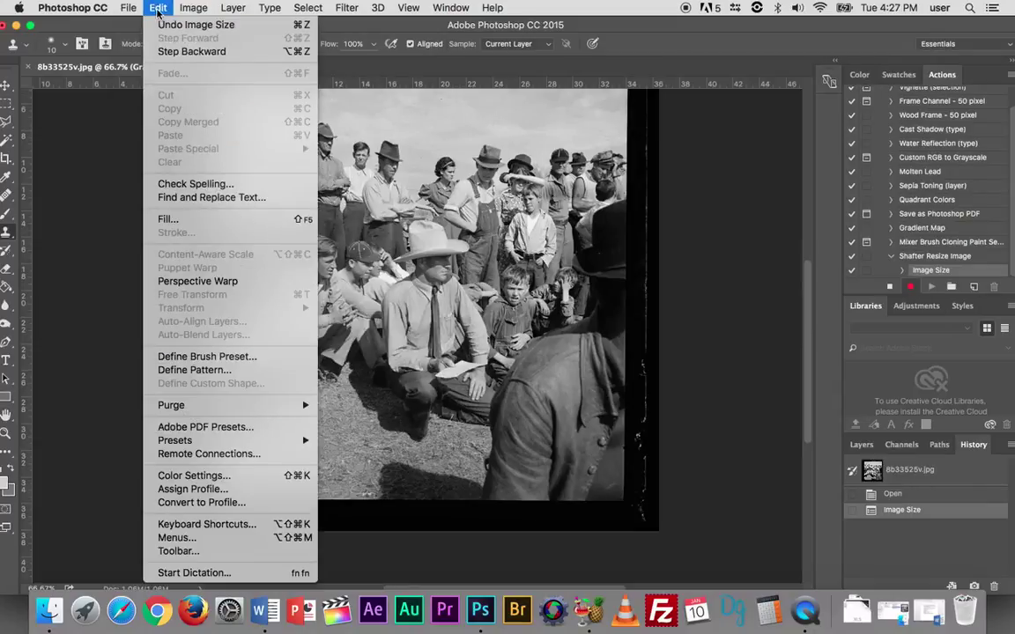
left_click(191, 503)
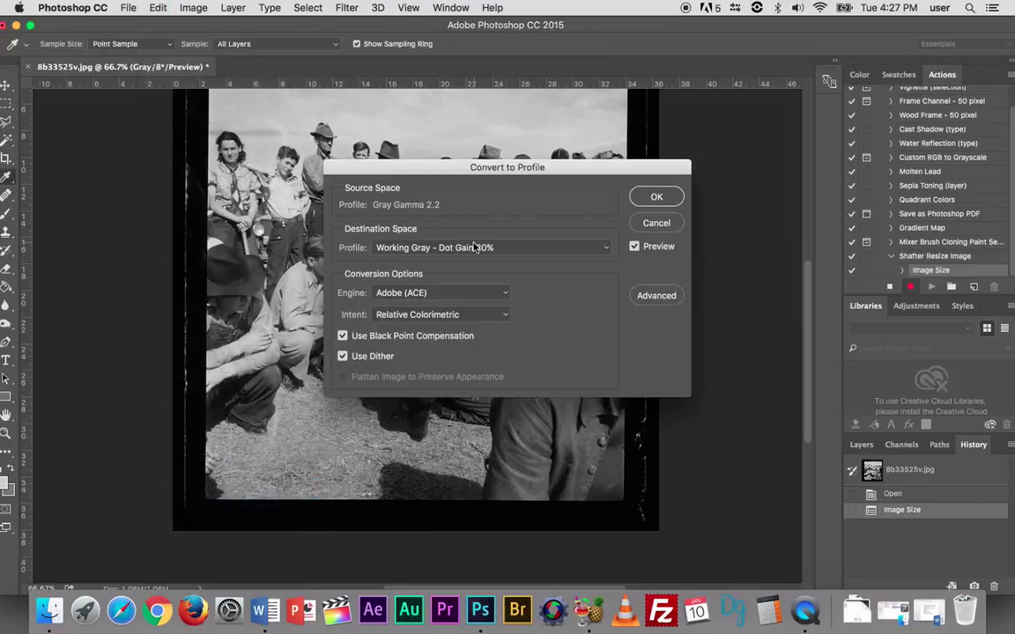
left_click(496, 249)
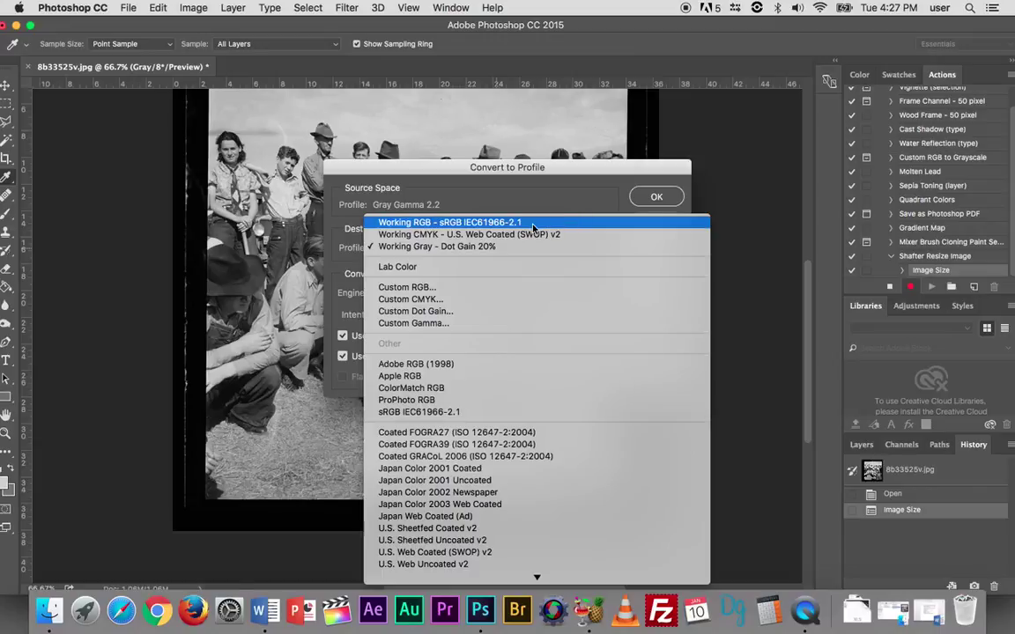
left_click(532, 224)
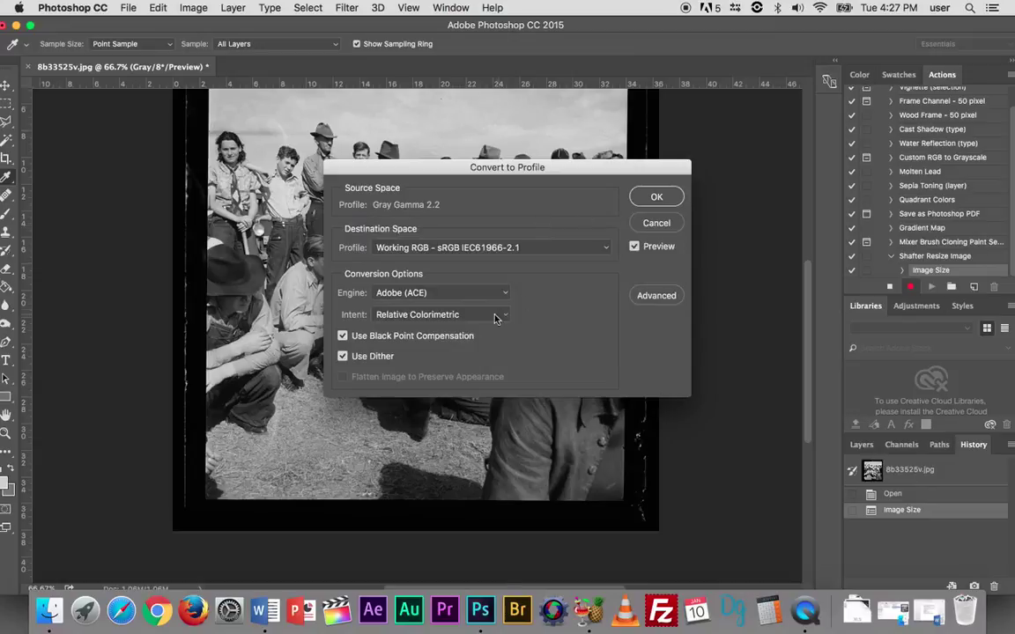
left_click(657, 196)
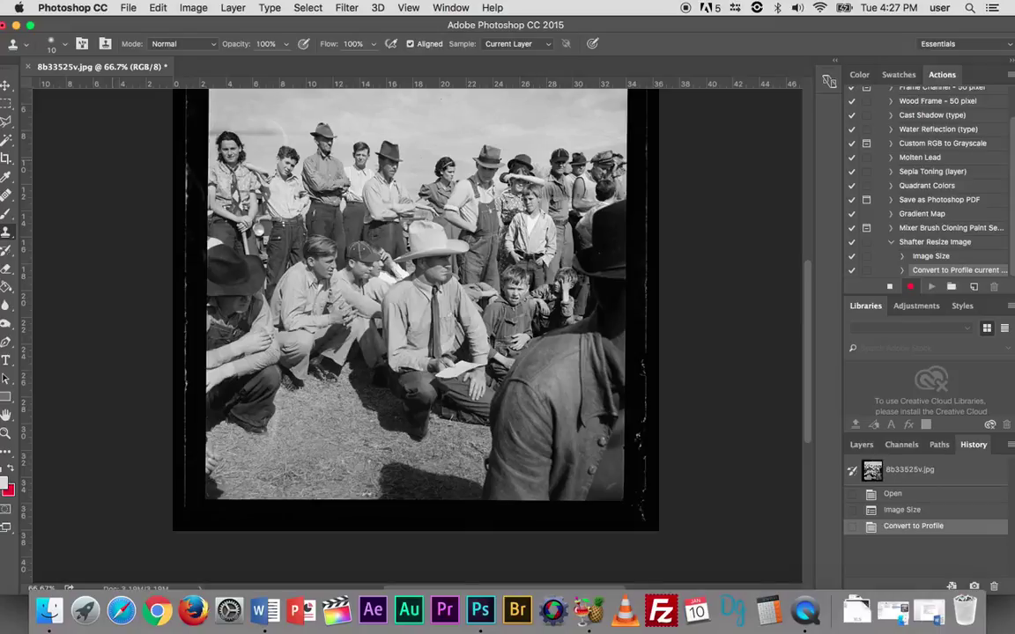
- Save and close the photo, then stop recording the action
key("super+s")
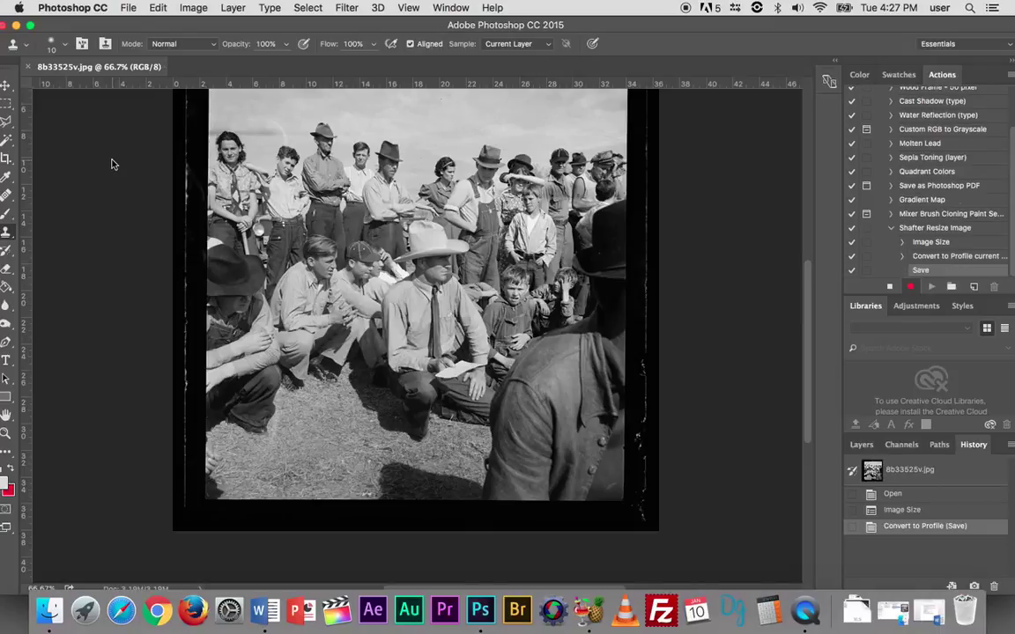
key("super+w")
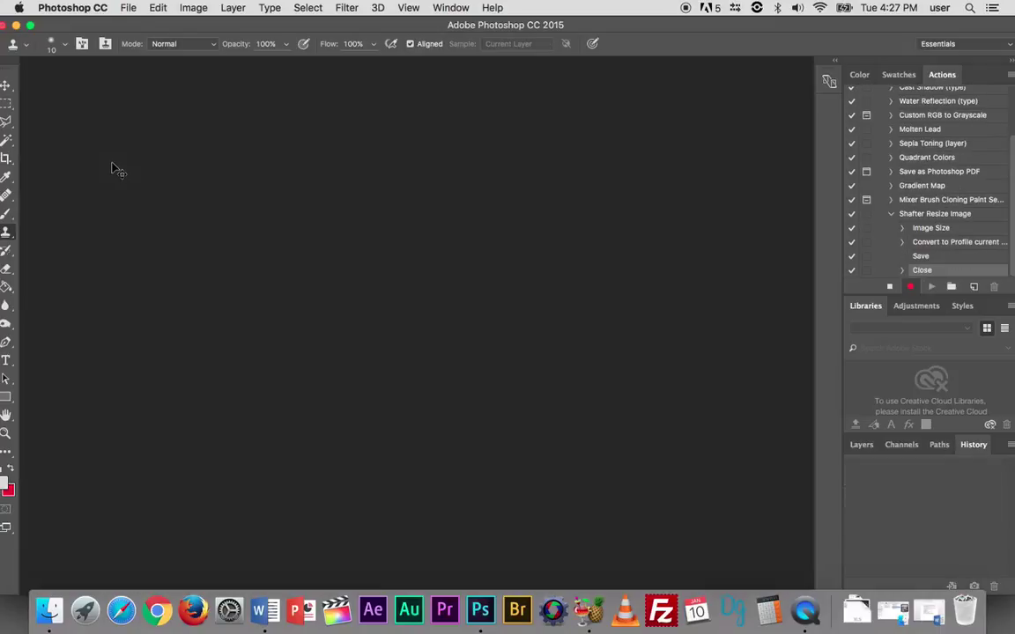
left_click(889, 288)
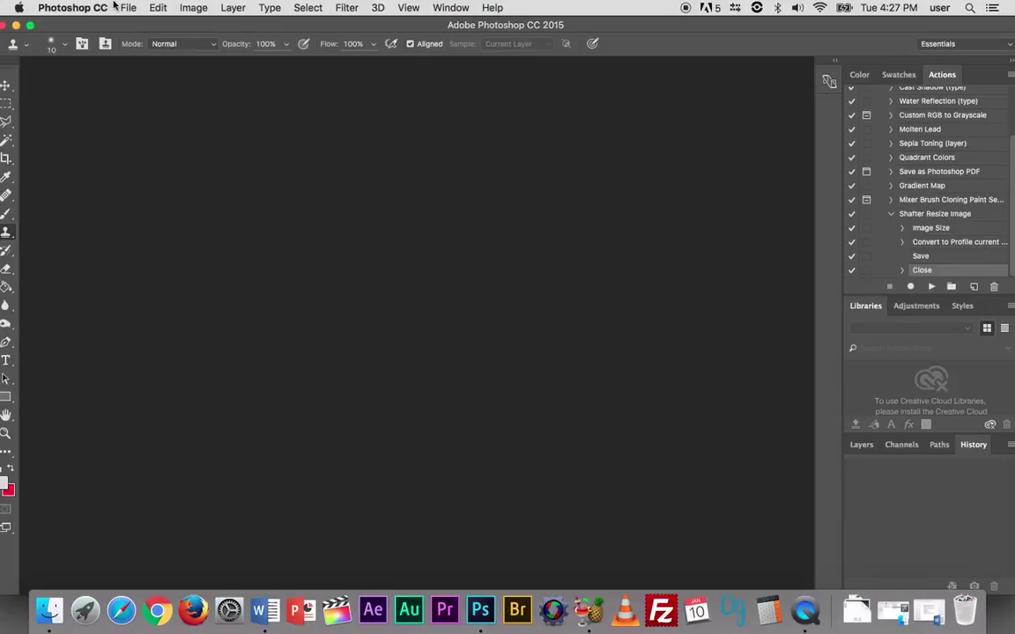
left_click(49, 608)
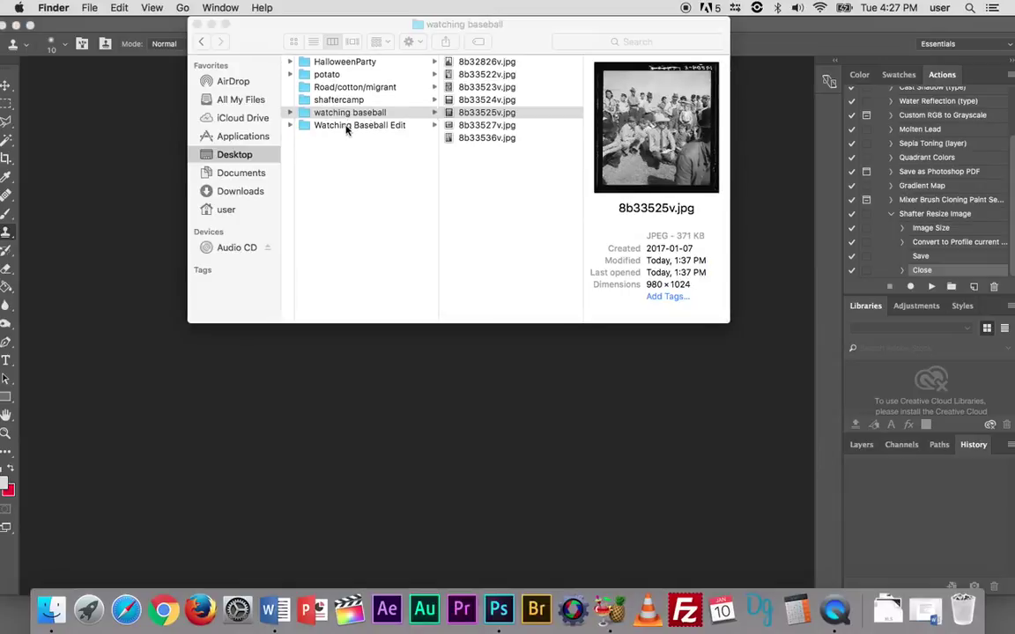
left_click(347, 129)
left_click(347, 126)
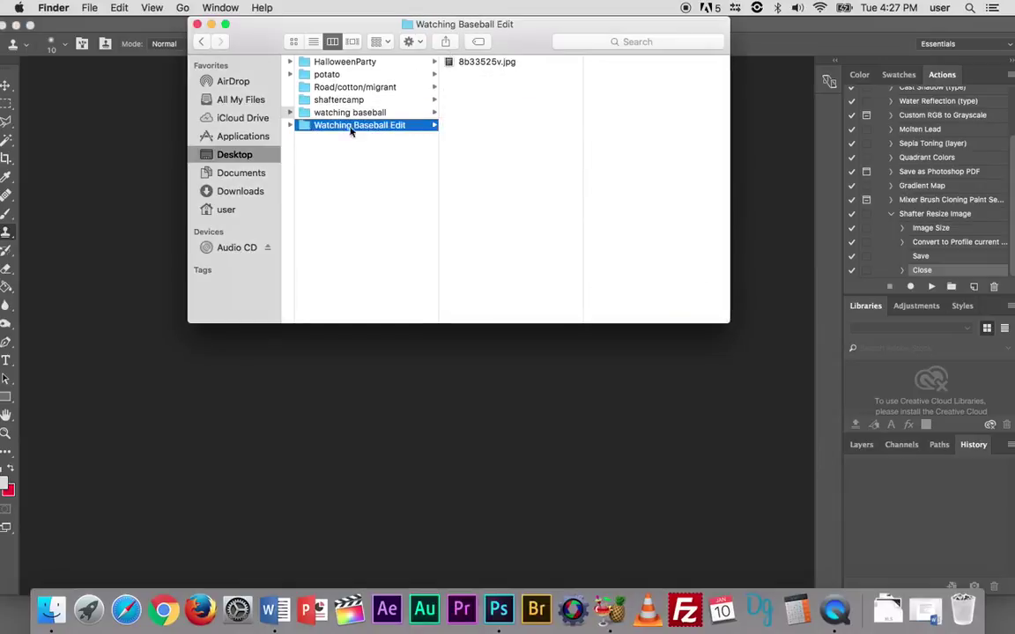
scroll(349, 149, "left", 2)
scroll(349, 150, "left", 5)
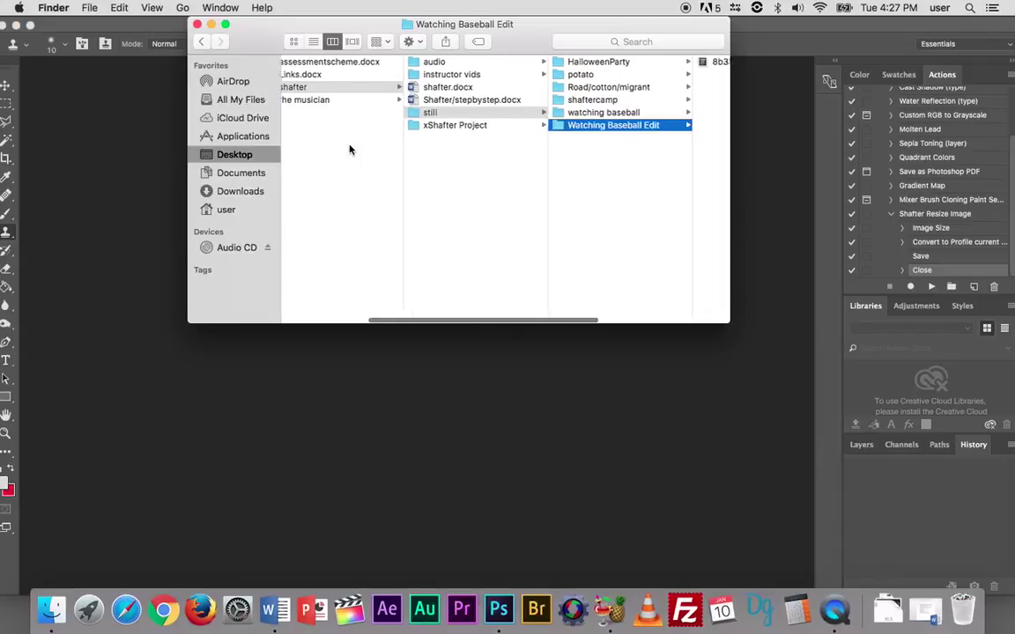
right_click(349, 149)
left_click(500, 192)
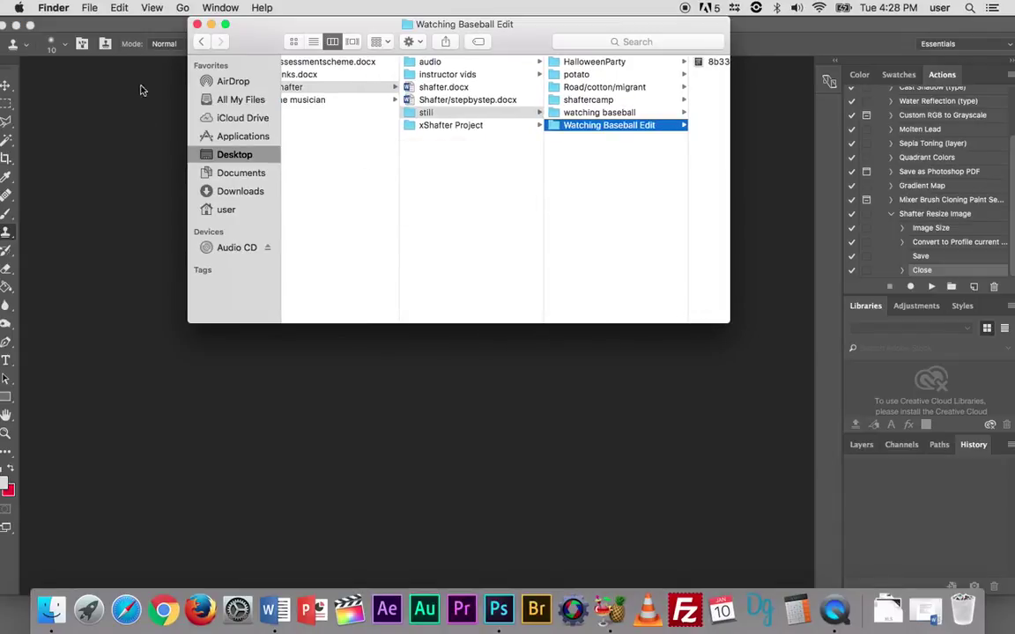
left_click(198, 25)
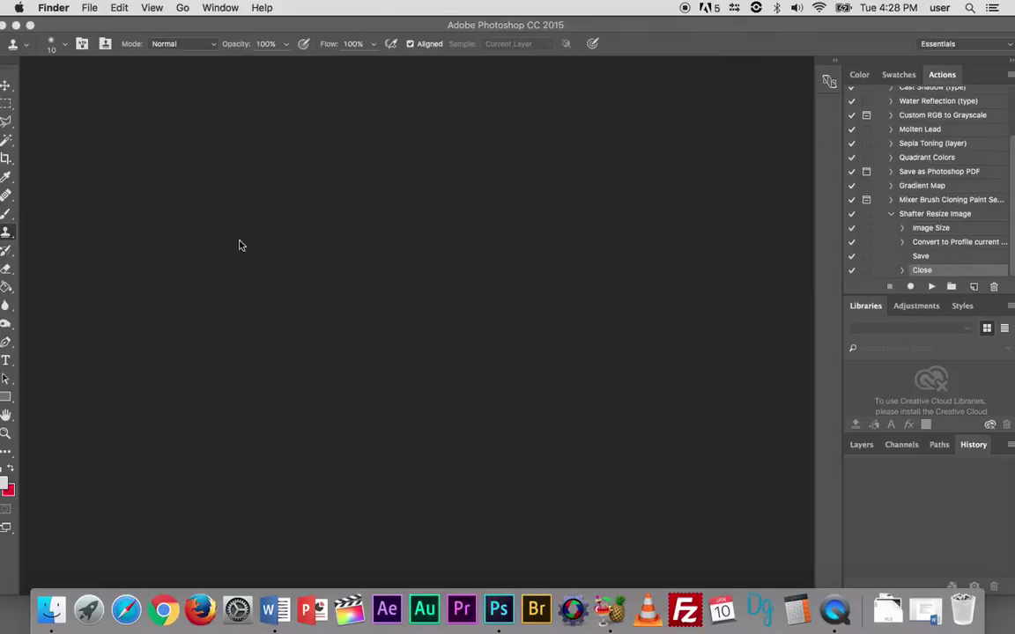
- Return to Photoshop and search 'dr' to locate the Create Droplet command
left_click(261, 8)
left_click(264, 172)
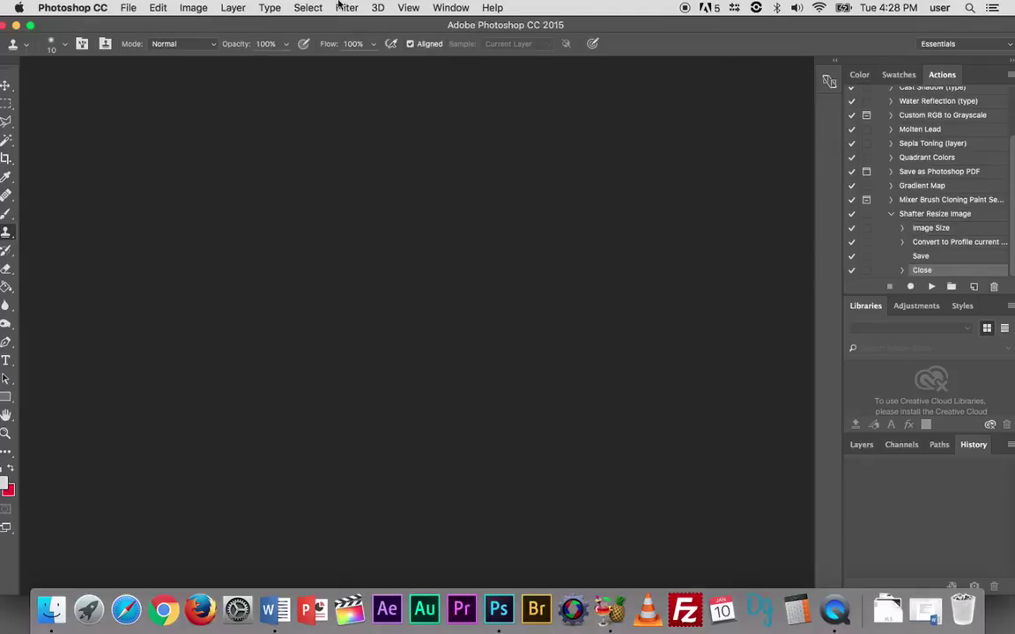
left_click(491, 8)
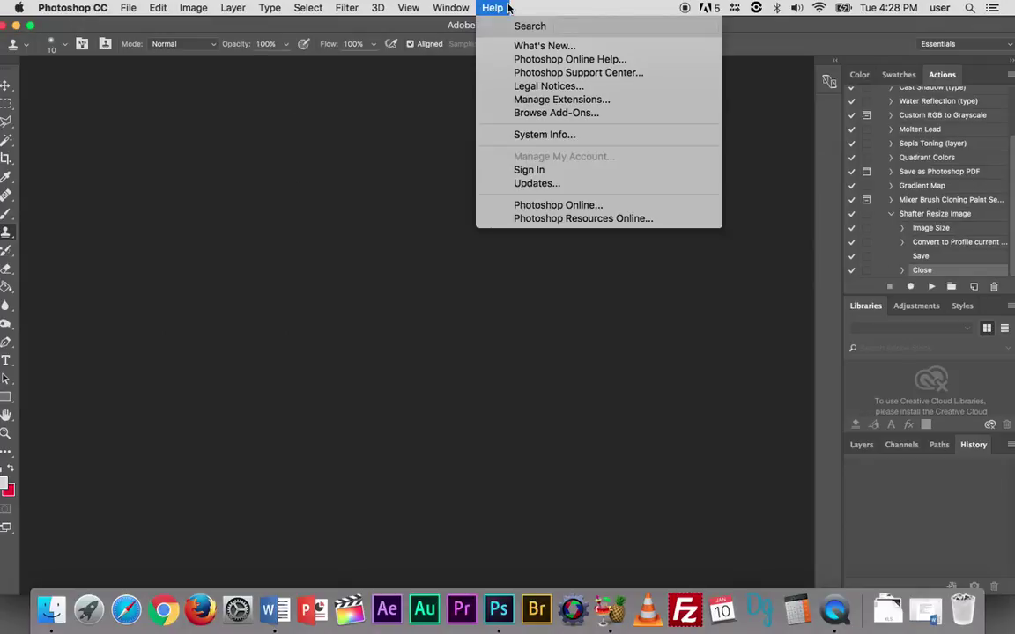
type("drop")
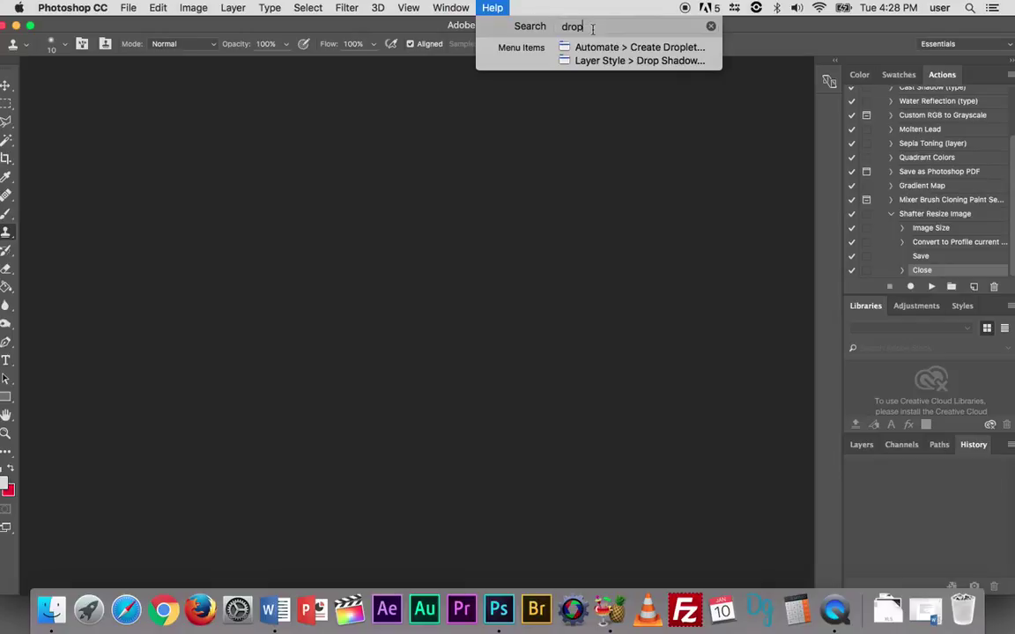
mouse_move(604, 48)
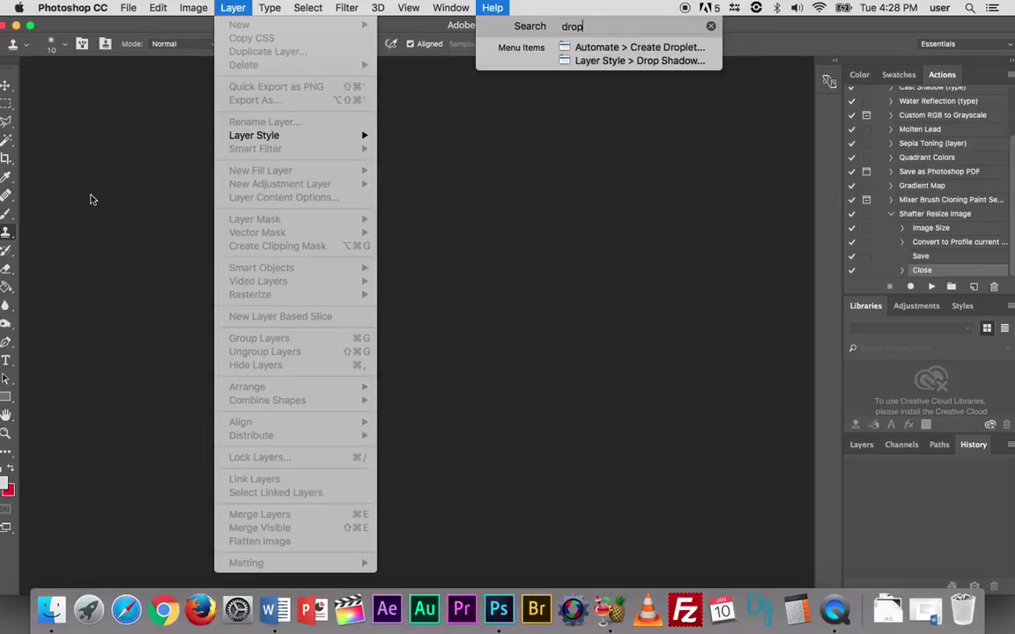
mouse_move(126, 18)
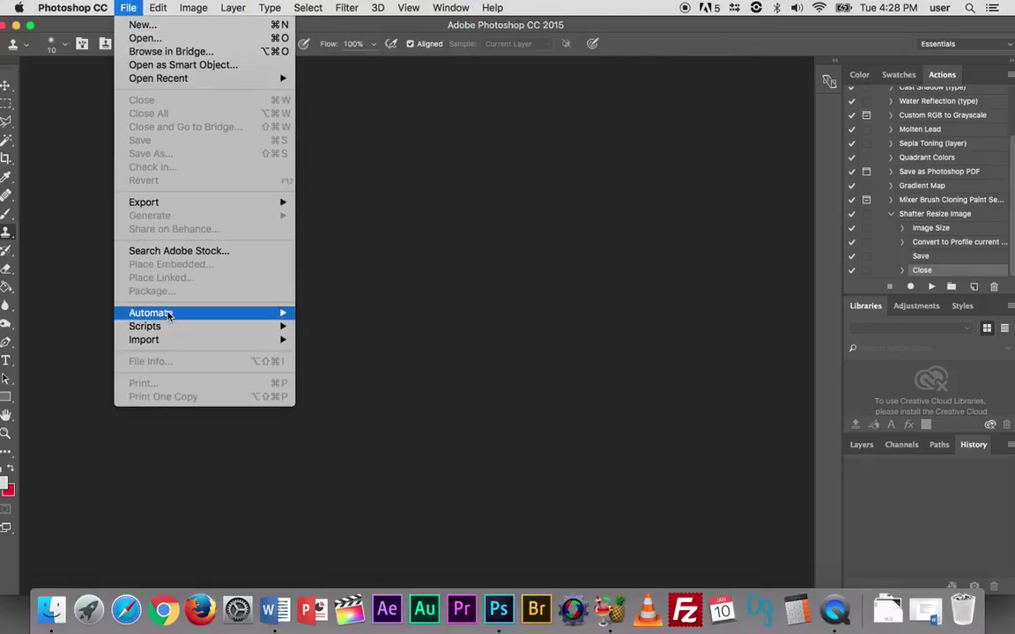
mouse_move(169, 316)
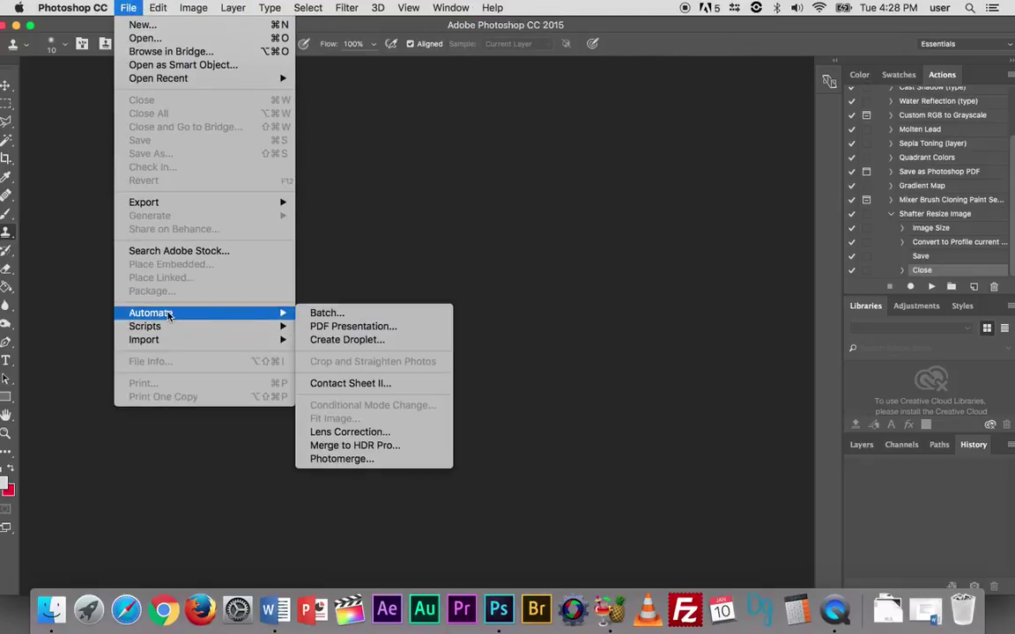
- Save the droplet as 'shafter resize' in Desktop > Software II 2017 winter > shafter
left_click(357, 343)
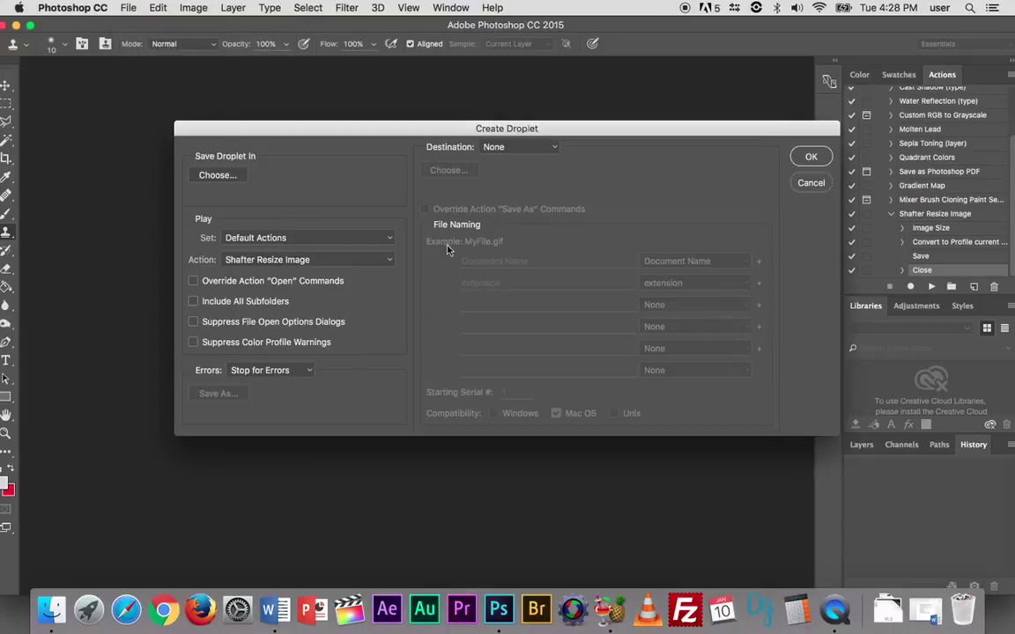
left_click(217, 175)
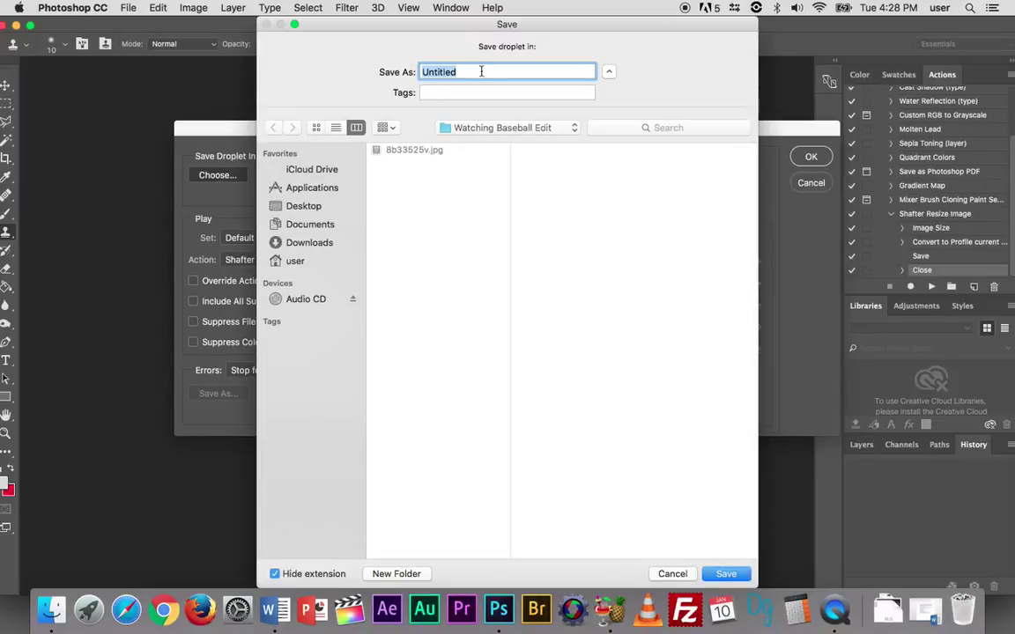
type("shafter resize")
left_click(308, 206)
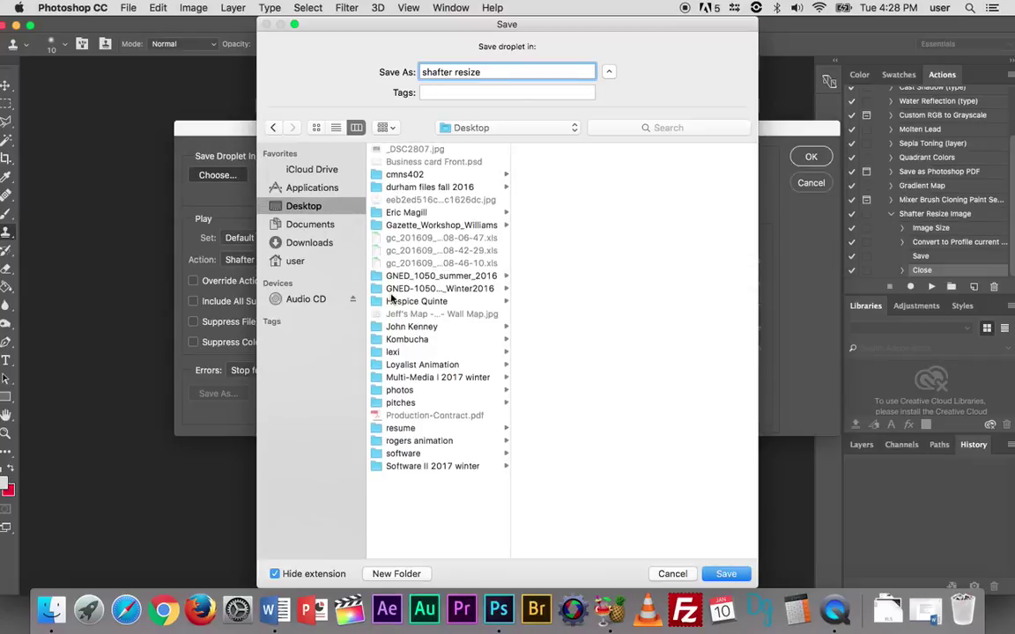
left_click(414, 467)
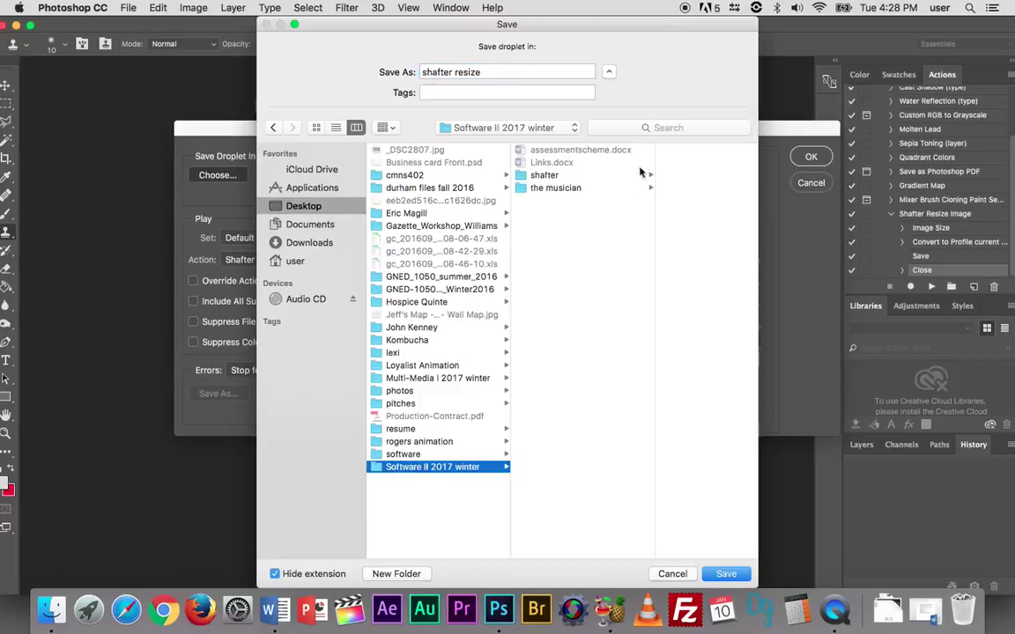
left_click(516, 174)
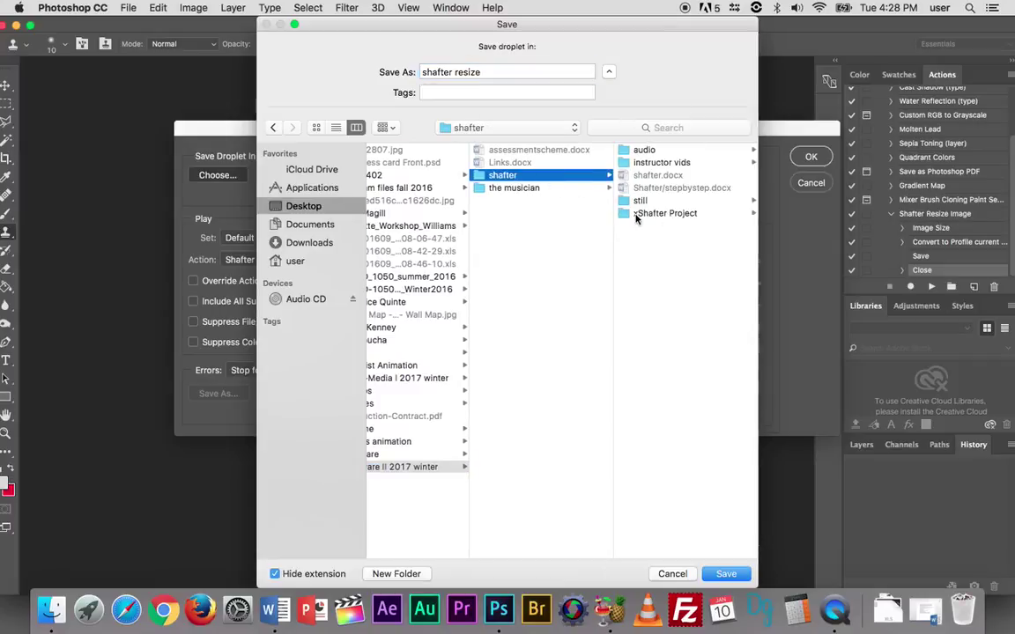
left_click(726, 574)
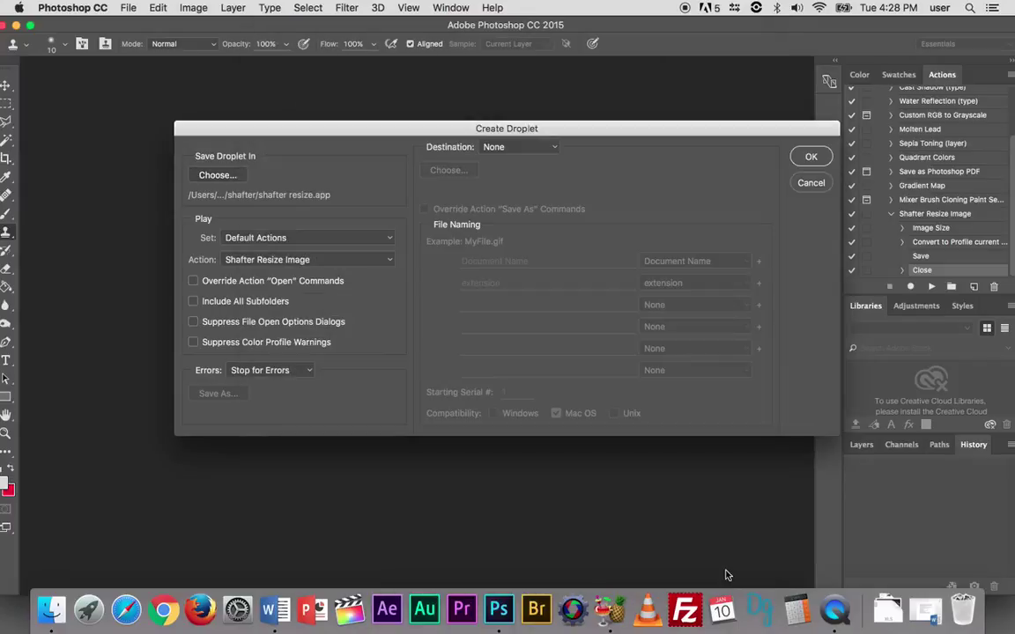
- Keep Shafter Resize Image as the droplet's action and create the droplet
left_click(291, 260)
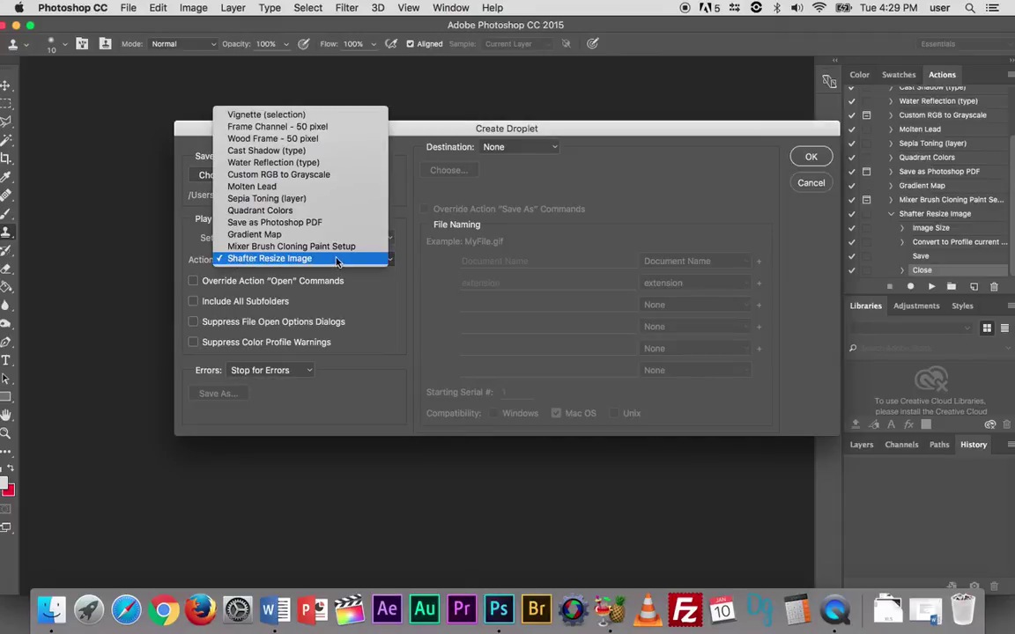
left_click(336, 260)
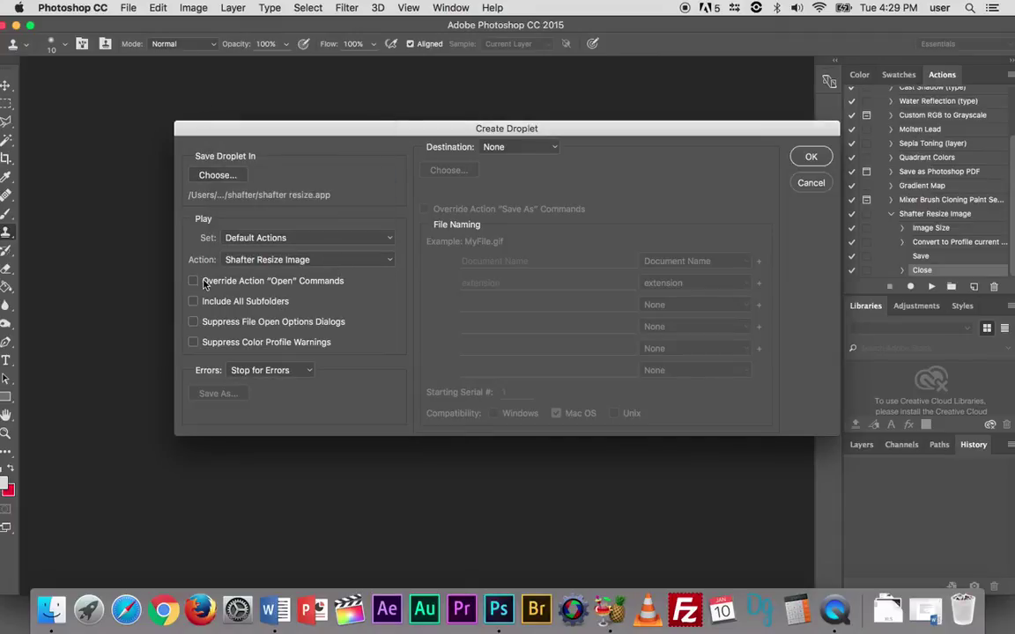
left_click(810, 158)
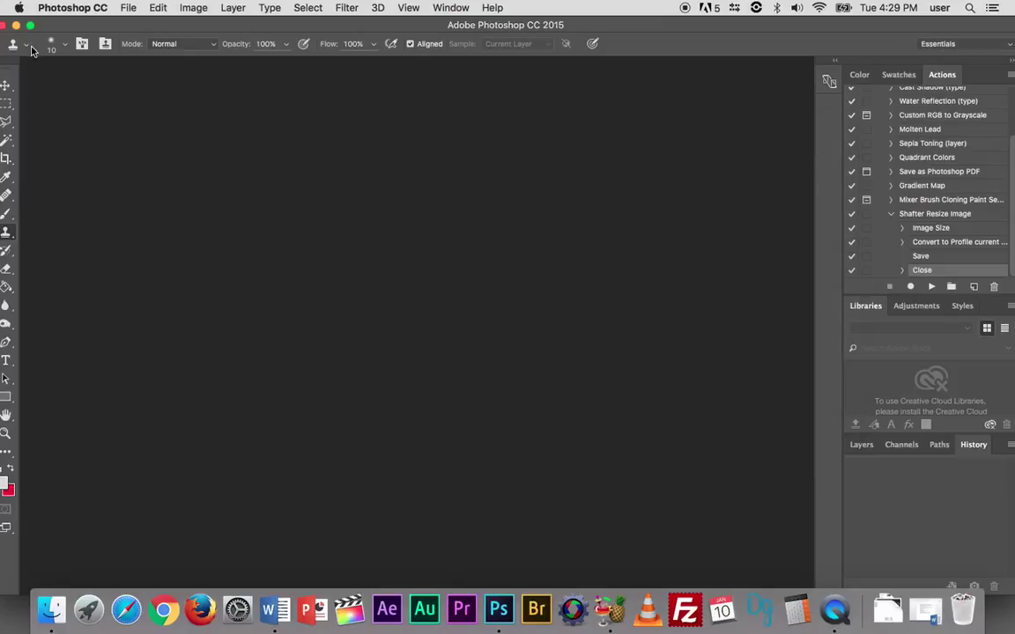
- Go to Software II 2017 winter > shafter in Finder, enlarge the window, and enter xShafter Project
key("F11")
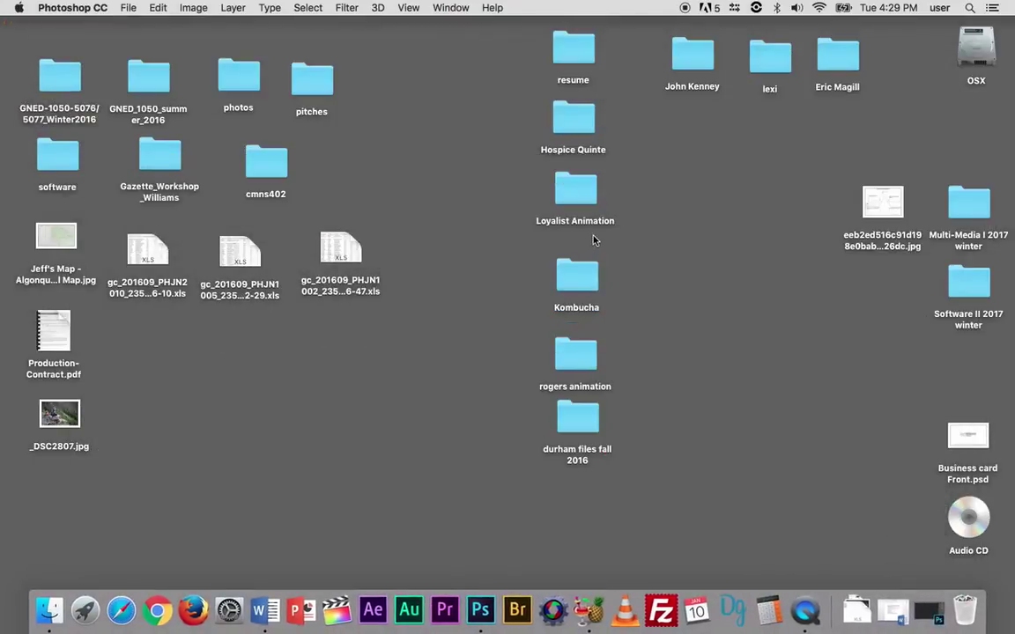
double_click(969, 286)
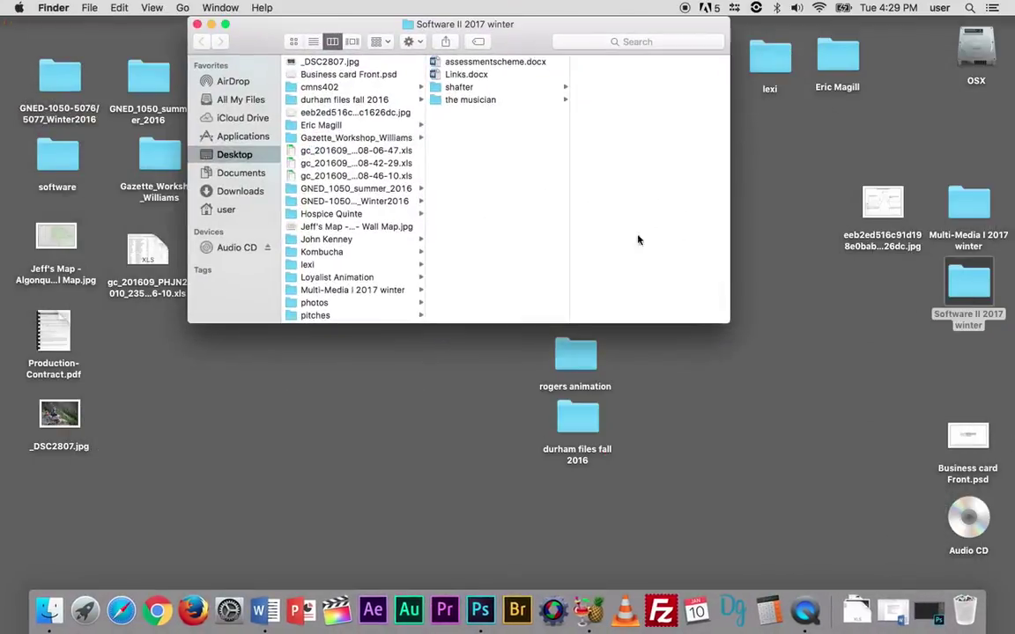
left_click(456, 87)
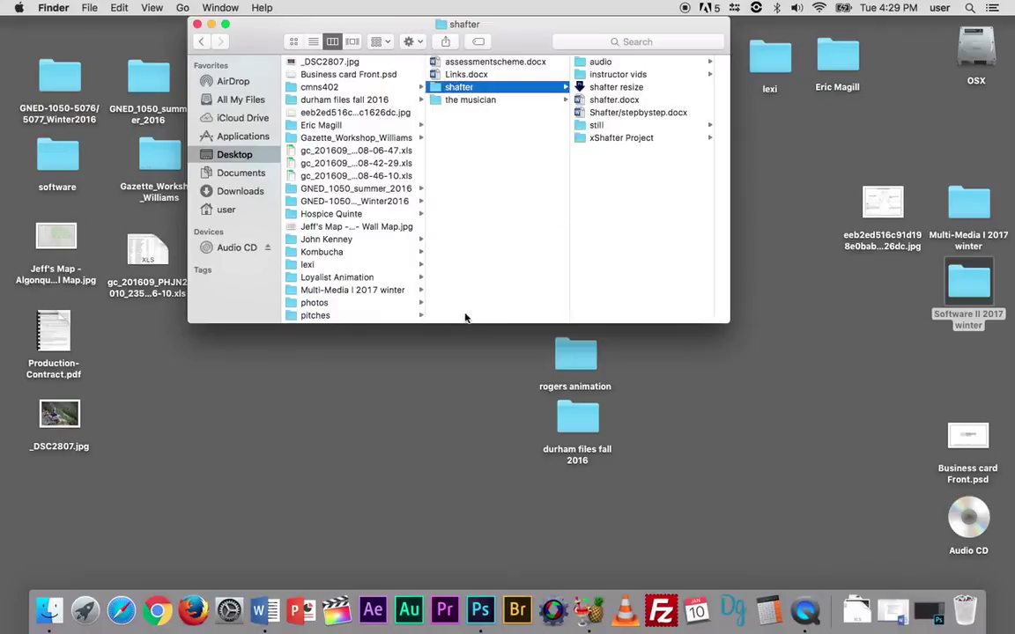
left_click_drag(465, 322, 424, 529)
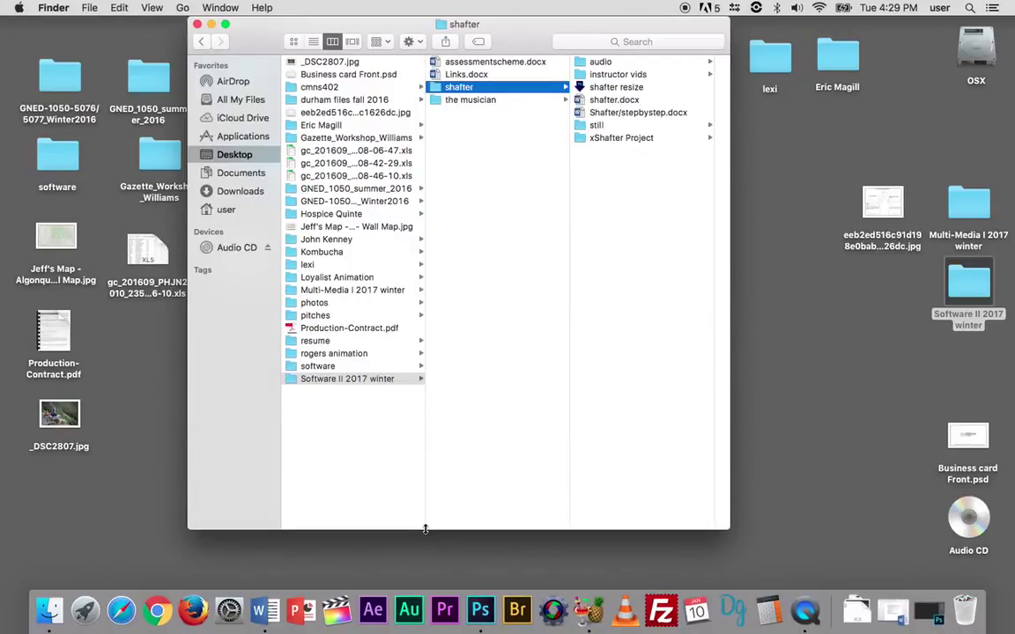
left_click_drag(599, 26, 471, 23)
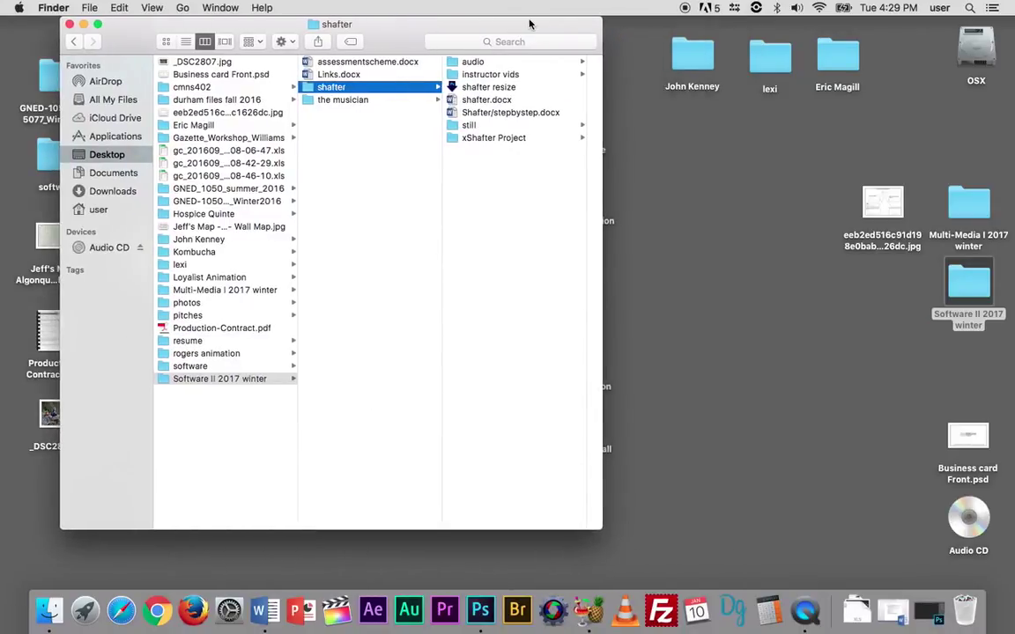
left_click(462, 139)
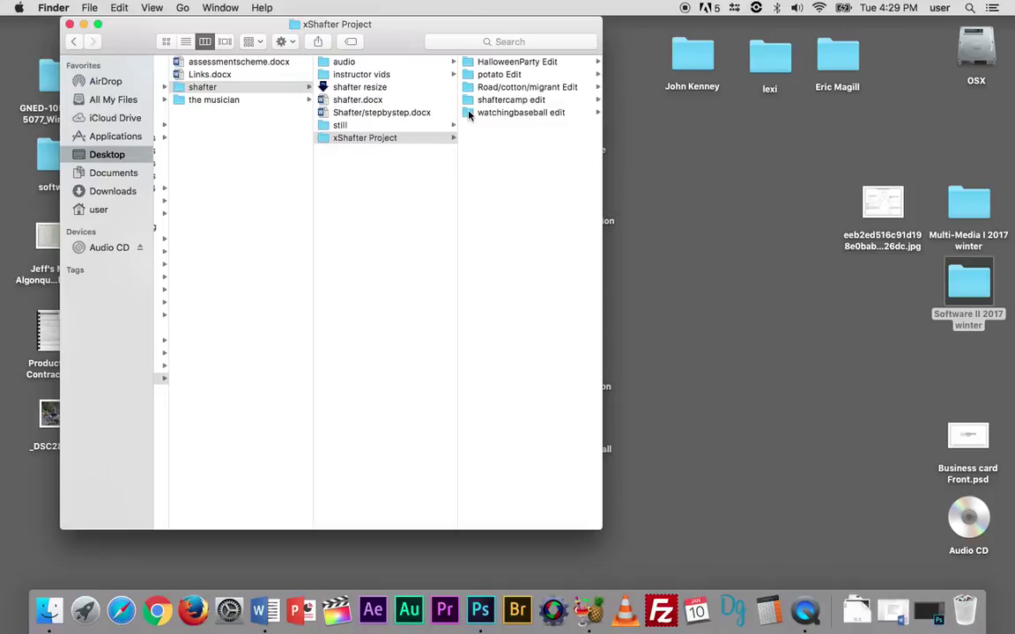
- Drop the watchingbaseball edit folder onto the shafter resize droplet, then browse the other Edit folders
left_click(469, 115)
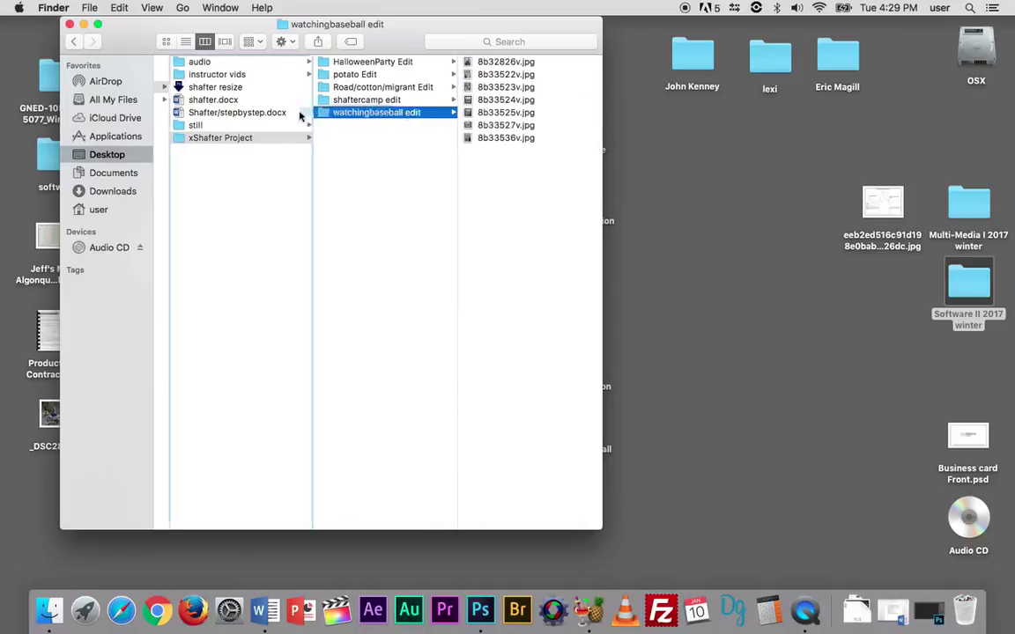
left_click_drag(319, 113, 179, 88)
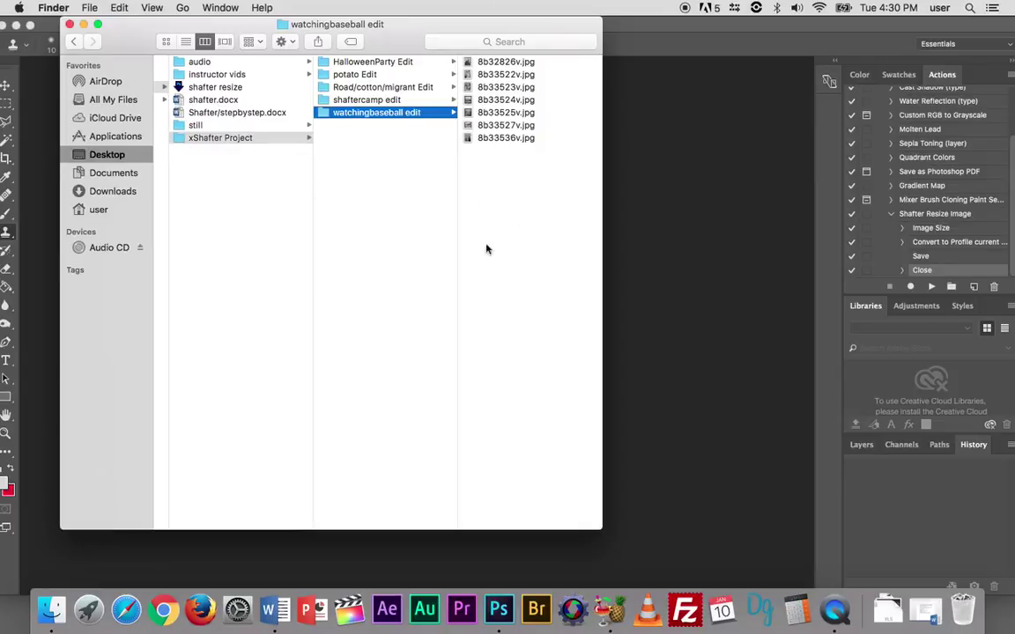
left_click(325, 100)
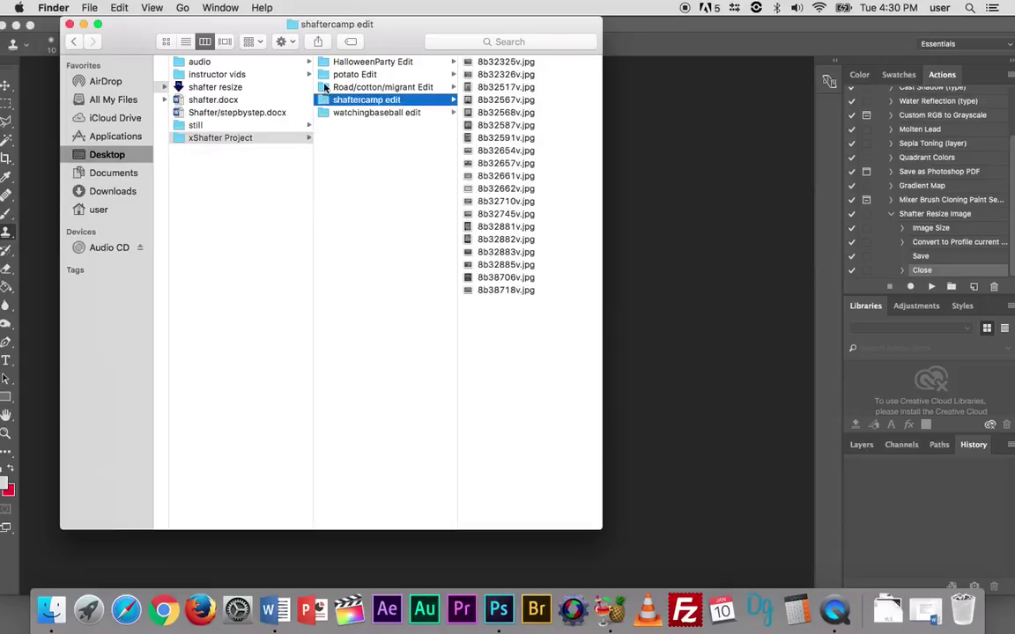
left_click(325, 88)
left_click(325, 74)
left_click(325, 61)
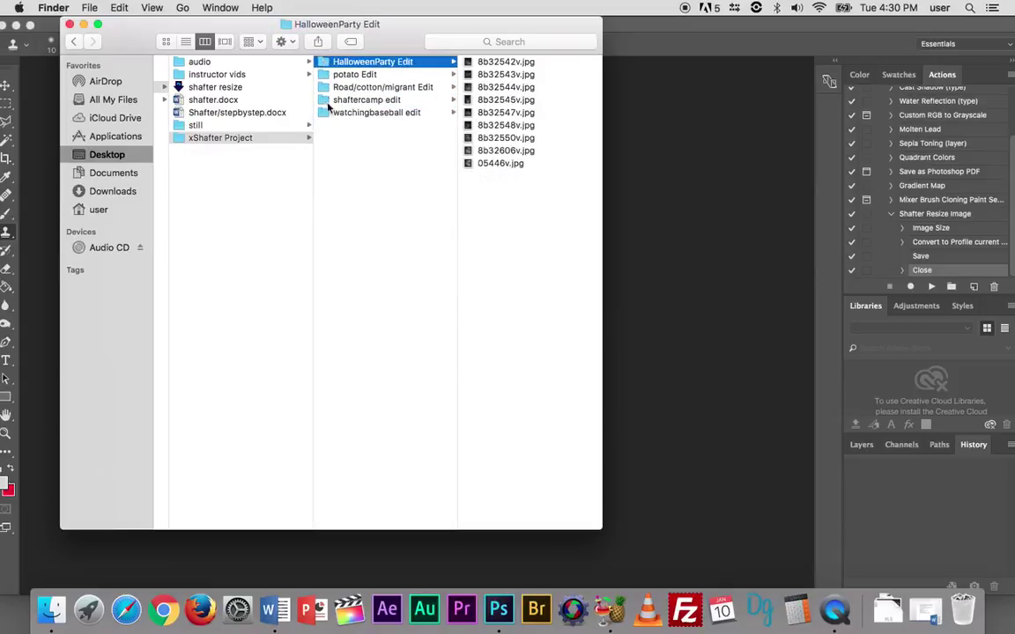
- Preview 8b33536v.jpg from watchingbaseball edit and open it in Photoshop (764 × 1024)
left_click(322, 113)
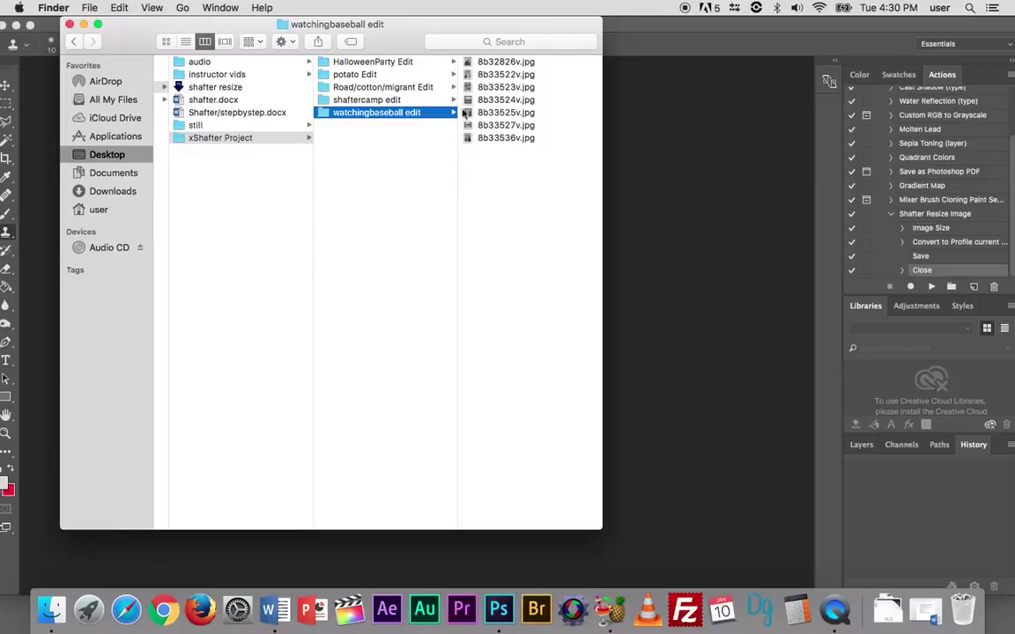
left_click(480, 139)
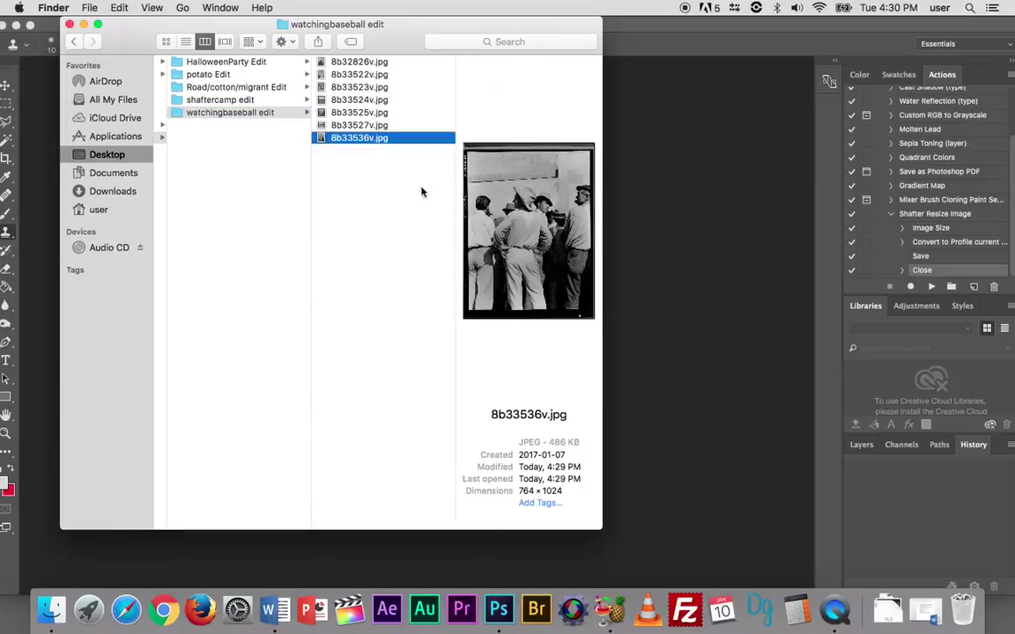
left_click_drag(319, 147, 508, 617)
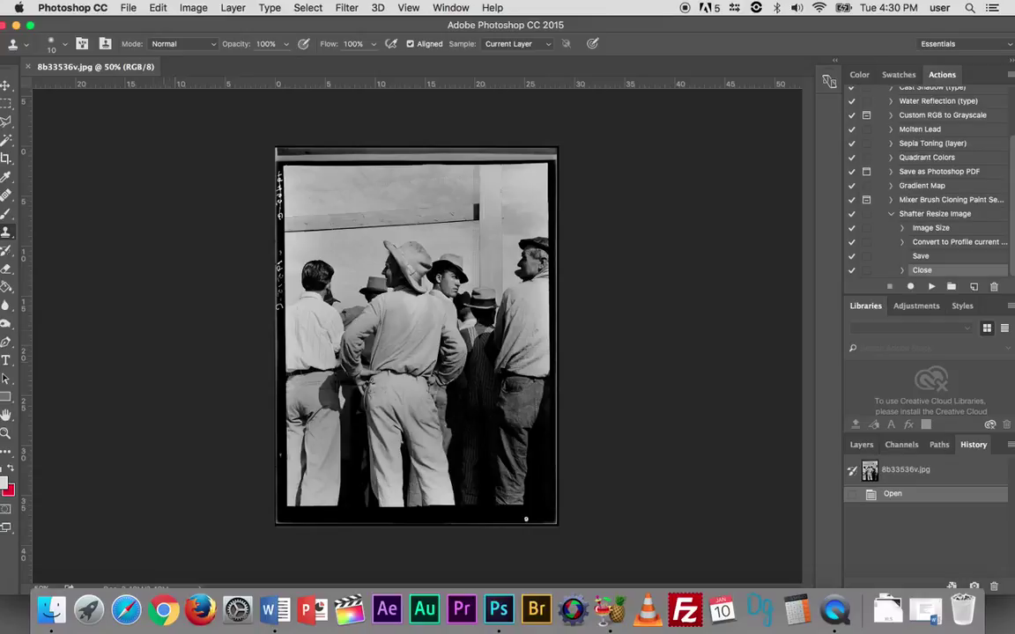
- Verify in Image Size that 8b33536v.jpg is 806 × 1080 px at 72 pixels/inch, without changes
left_click(181, 8)
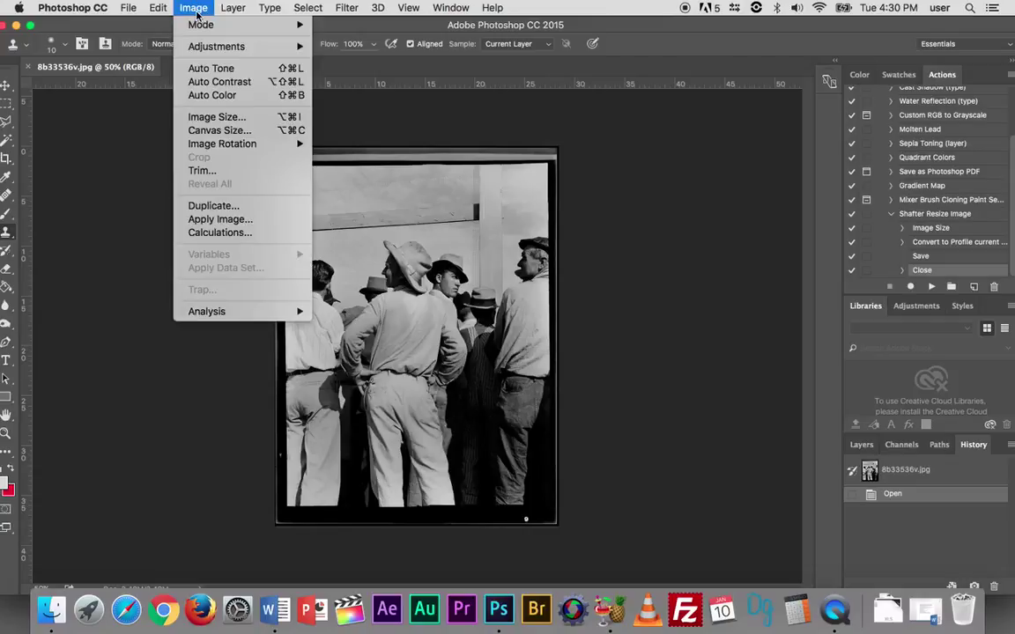
left_click(220, 117)
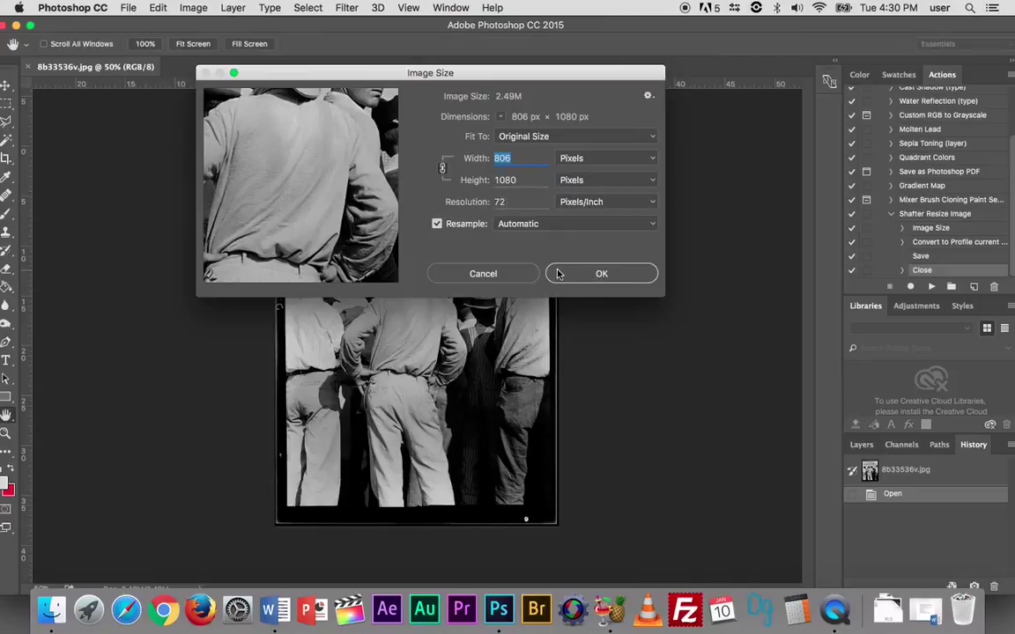
left_click(502, 274)
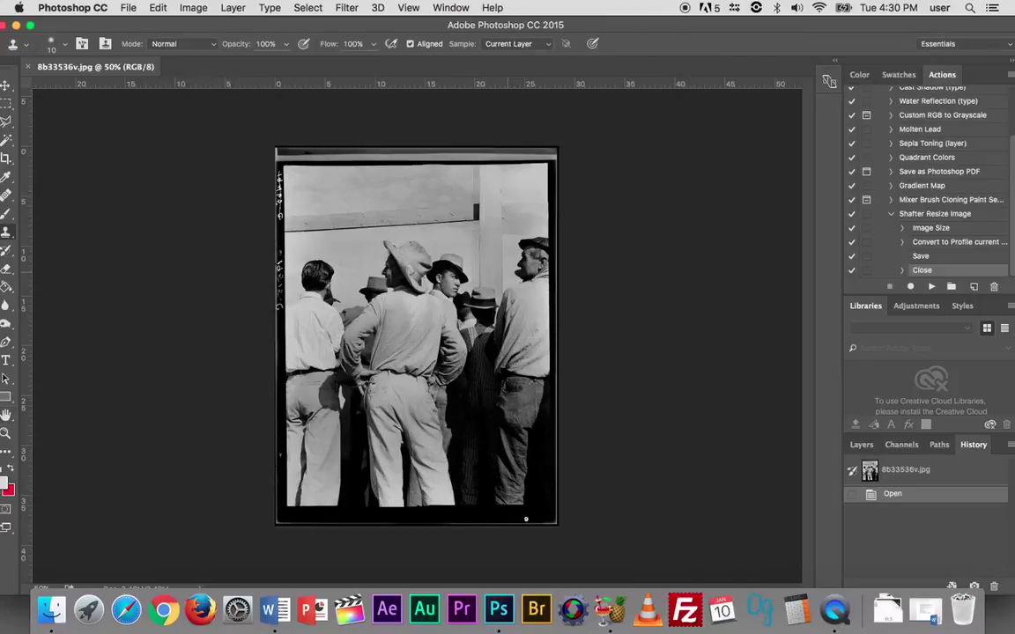
- Confirm through Convert to Profile that the image uses sRGB IEC61966-2.1
left_click(134, 7)
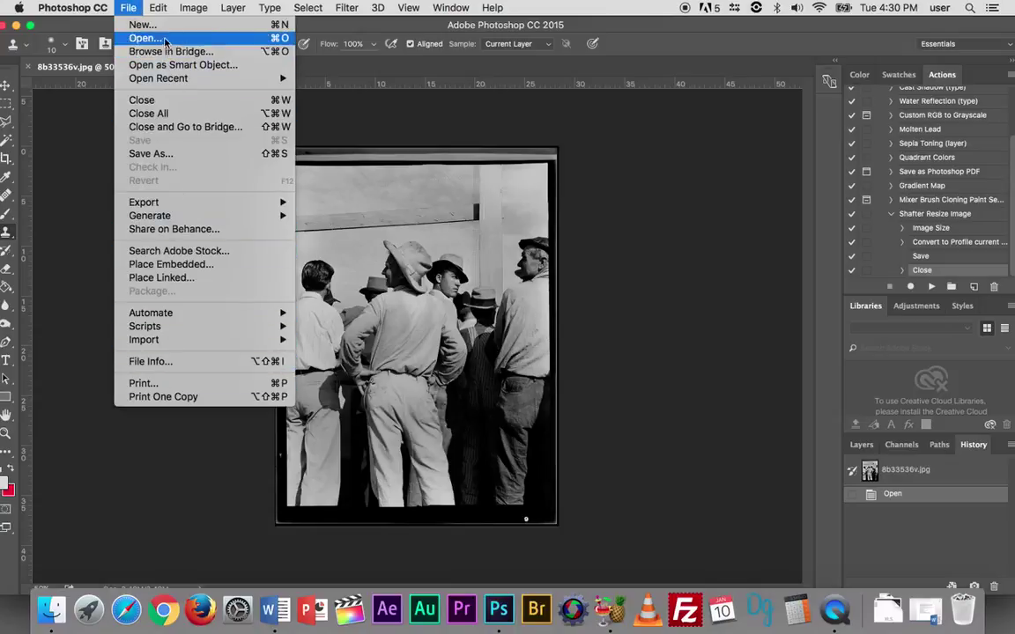
mouse_move(152, 6)
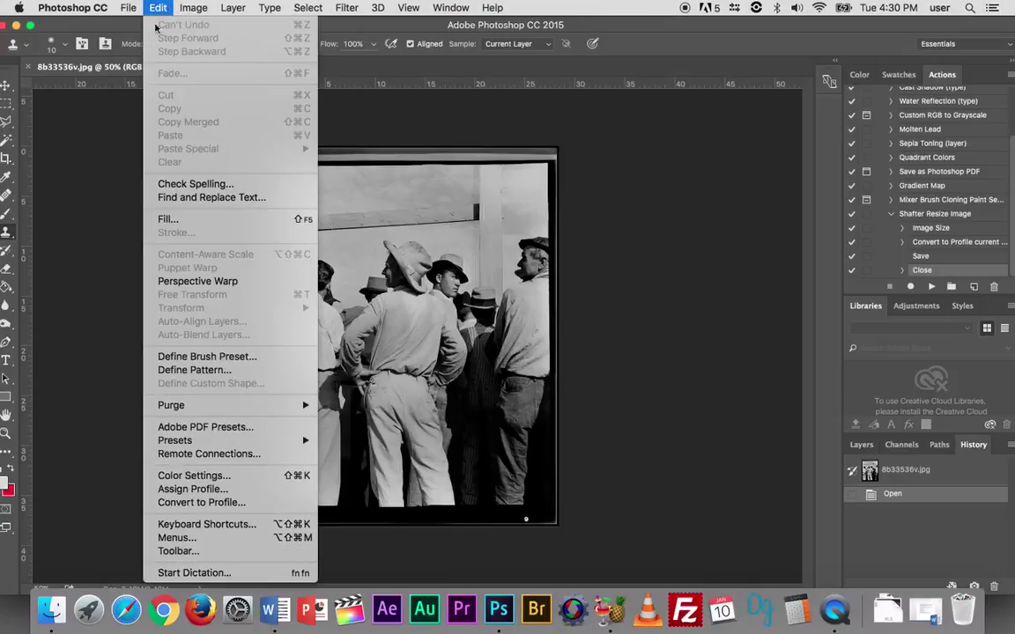
left_click(193, 502)
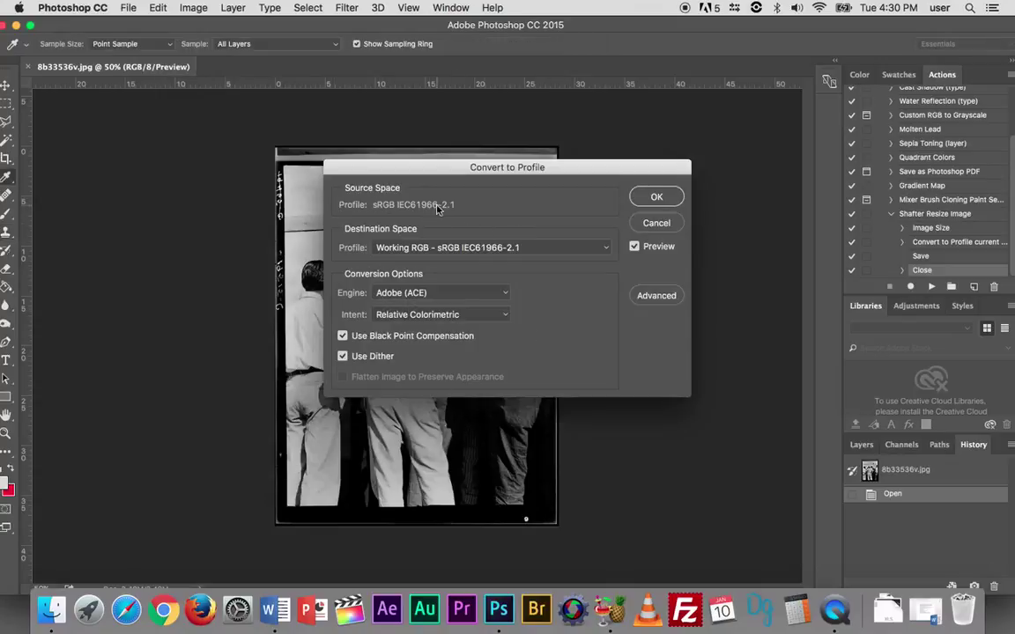
left_click(656, 198)
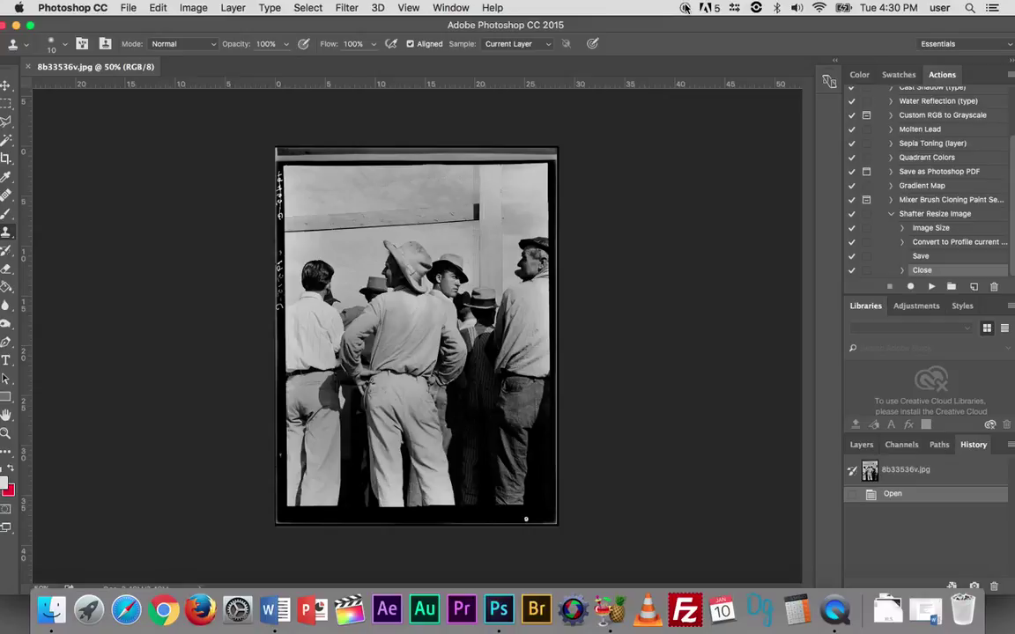